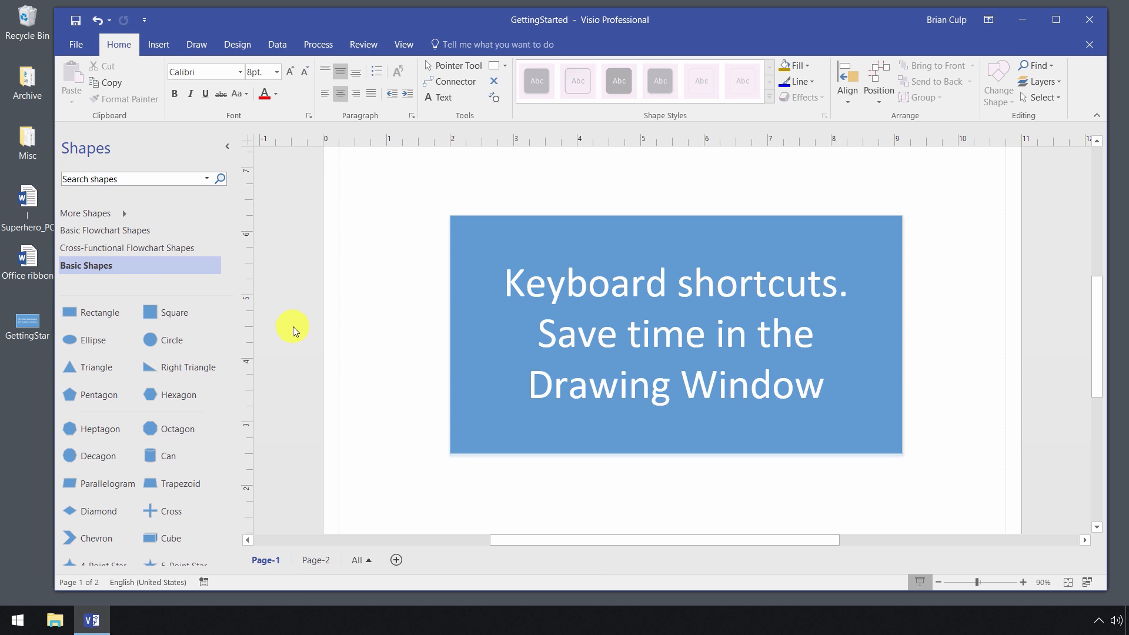
# - Examine the Office Background and Office Theme choices in the general Visio options, and cancel the dialog
pyautogui.press('alt')
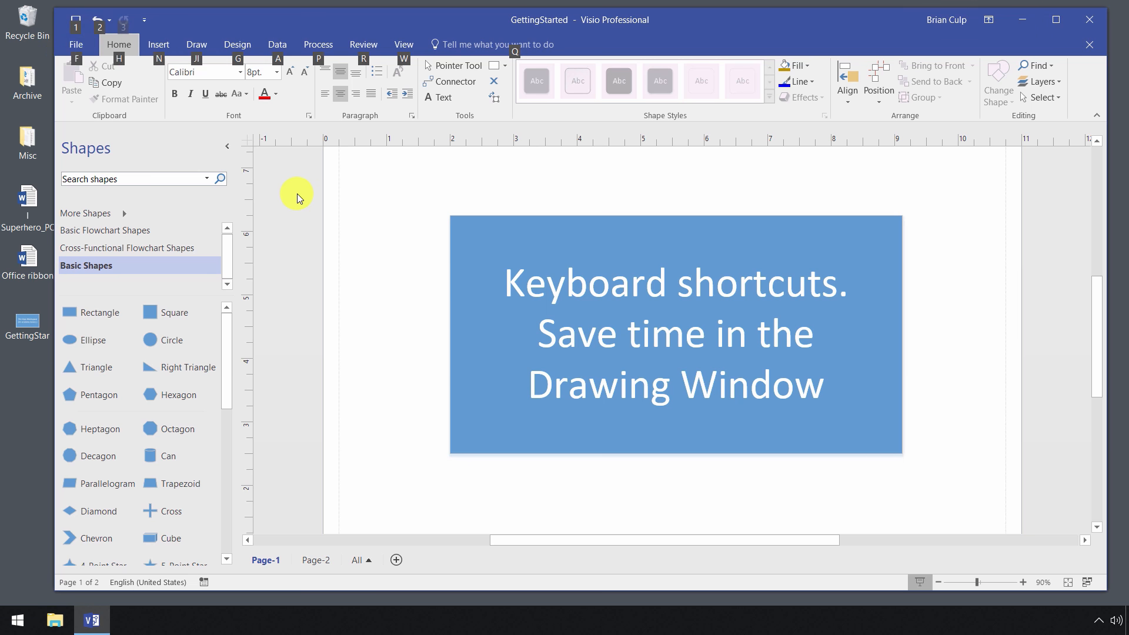
pyautogui.press('f')
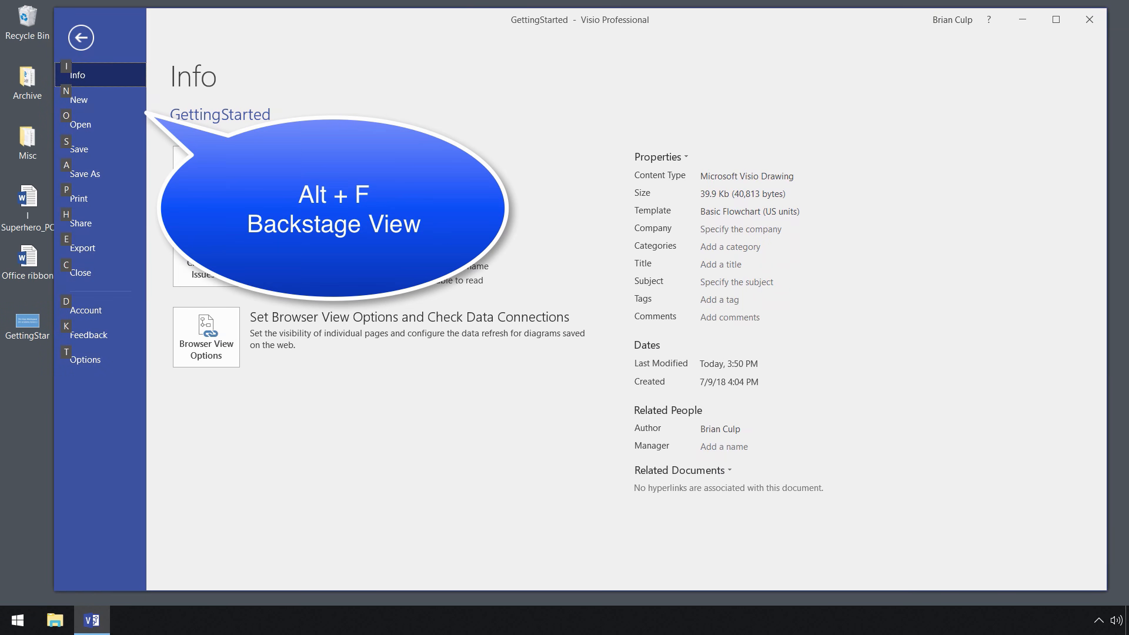
pyautogui.press('t')
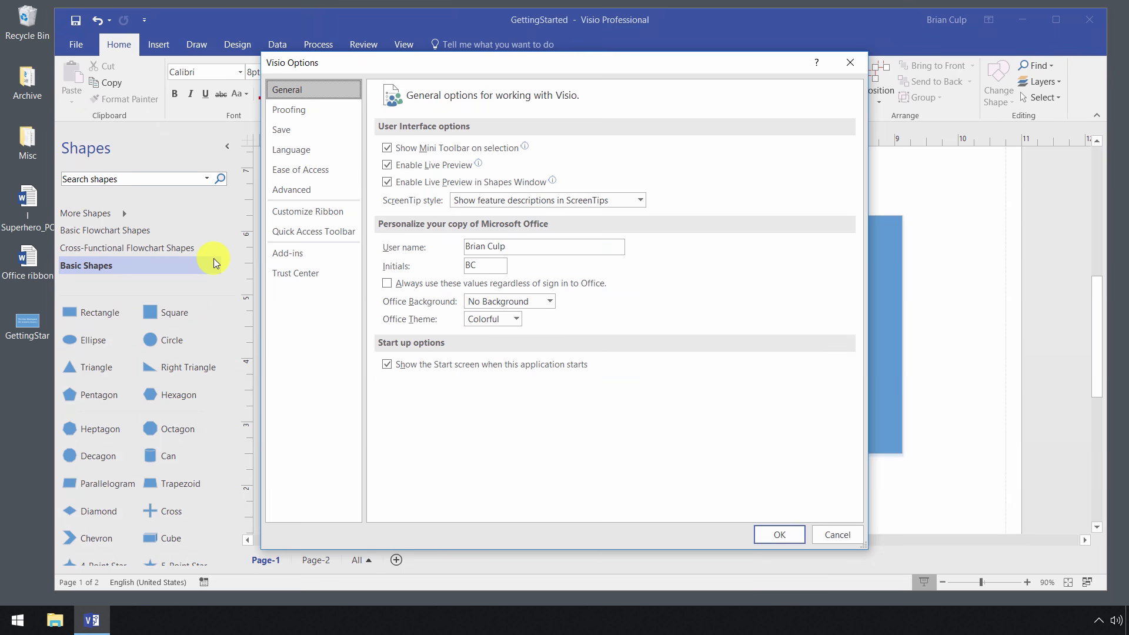
pyautogui.click(511, 303)
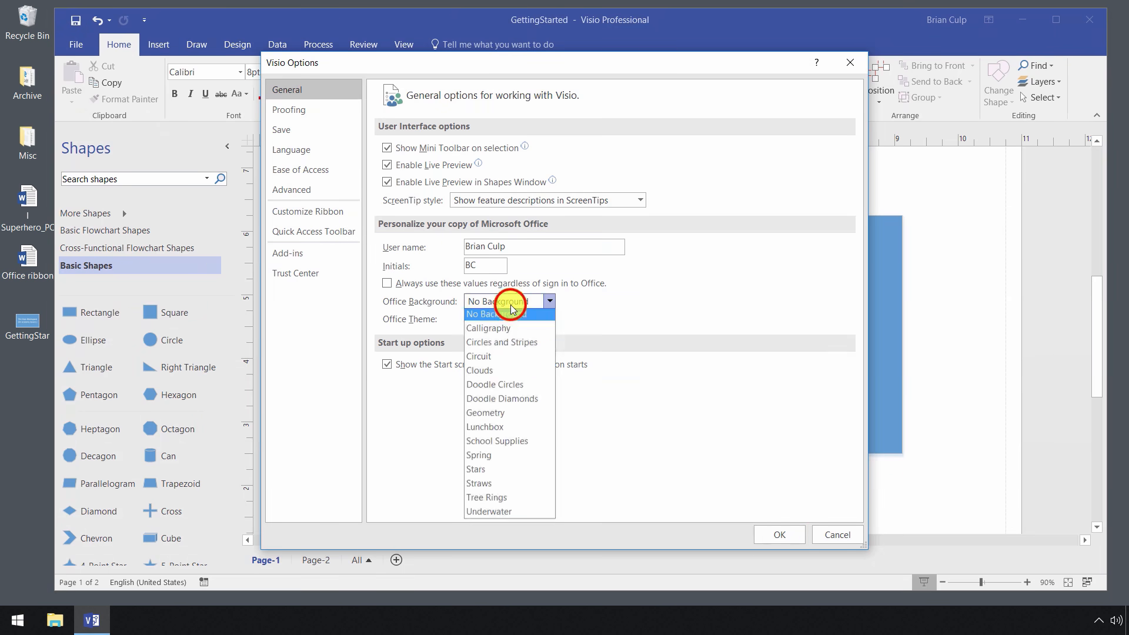
pyautogui.click(510, 305)
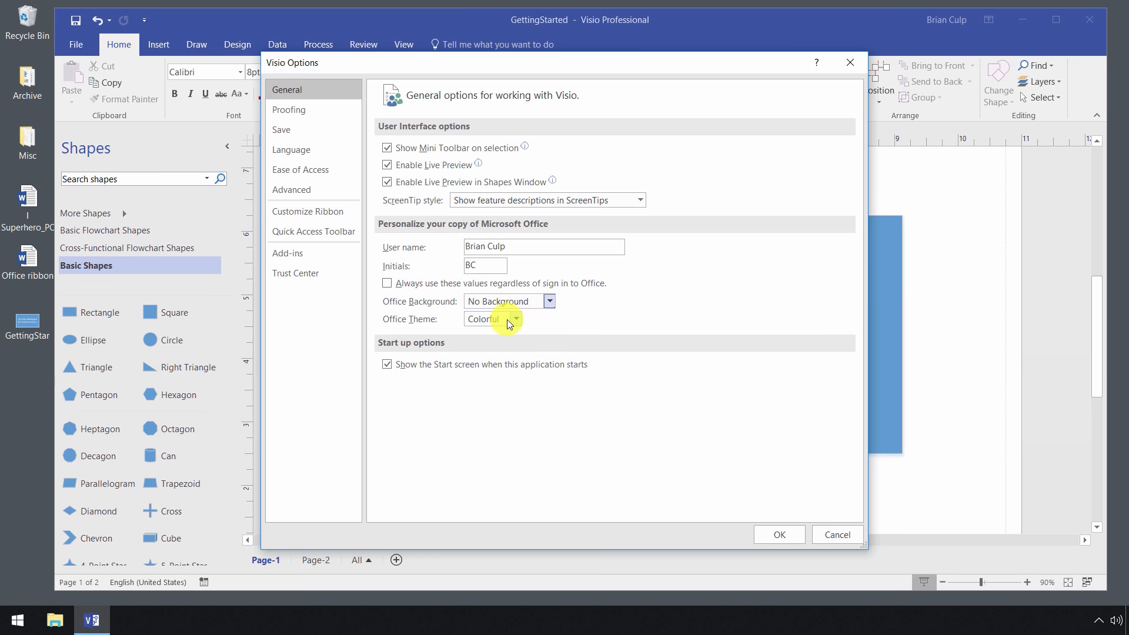
pyautogui.click(507, 319)
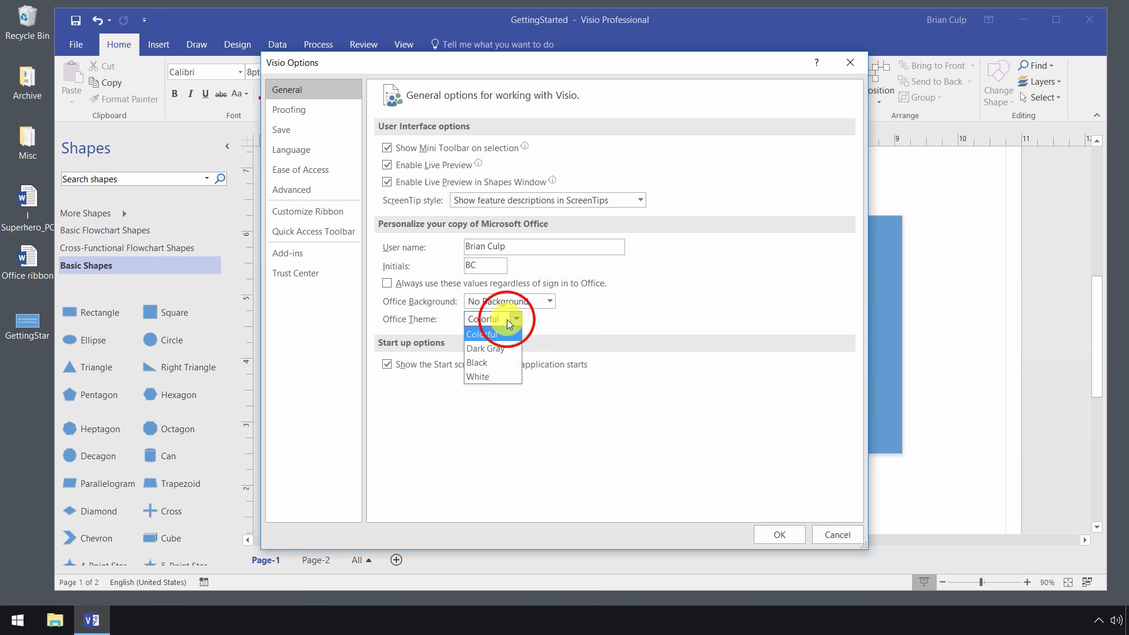
pyautogui.click(506, 376)
pyautogui.click(829, 529)
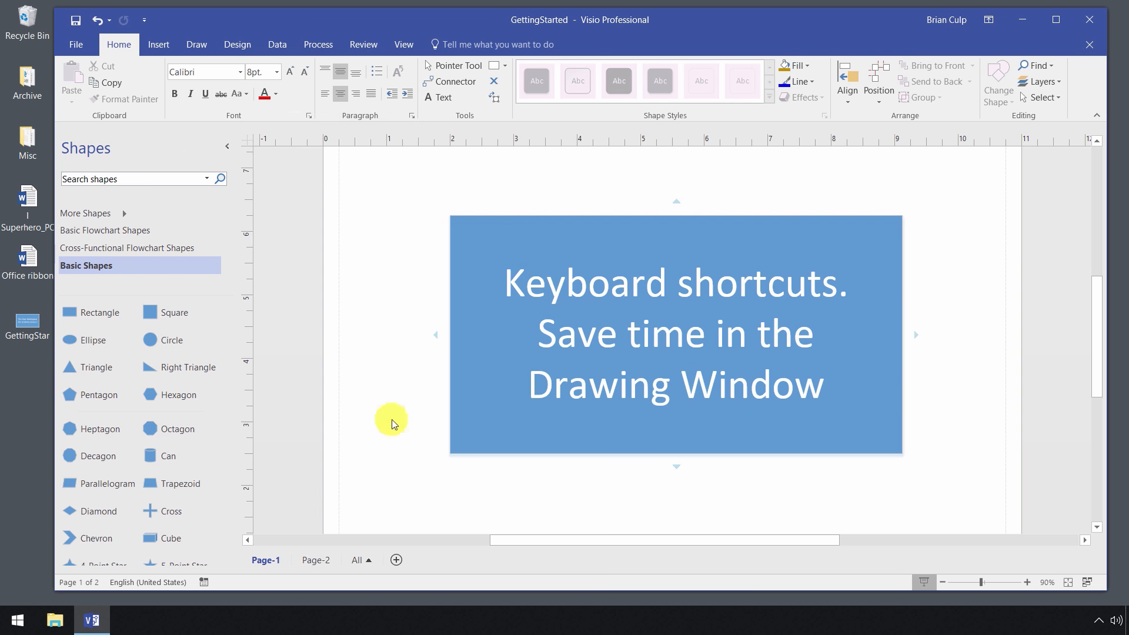
# - View Page-2, return to Page-1, and zoom in and out around the blue rectangle's lower-left corner
pyautogui.click(321, 560)
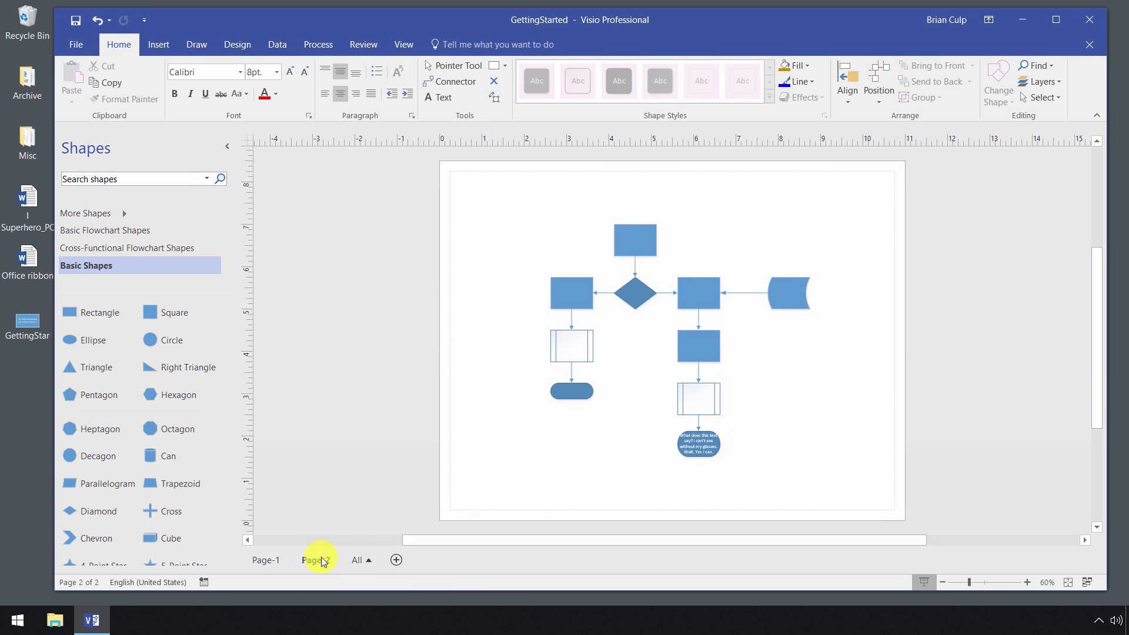
pyautogui.click(274, 557)
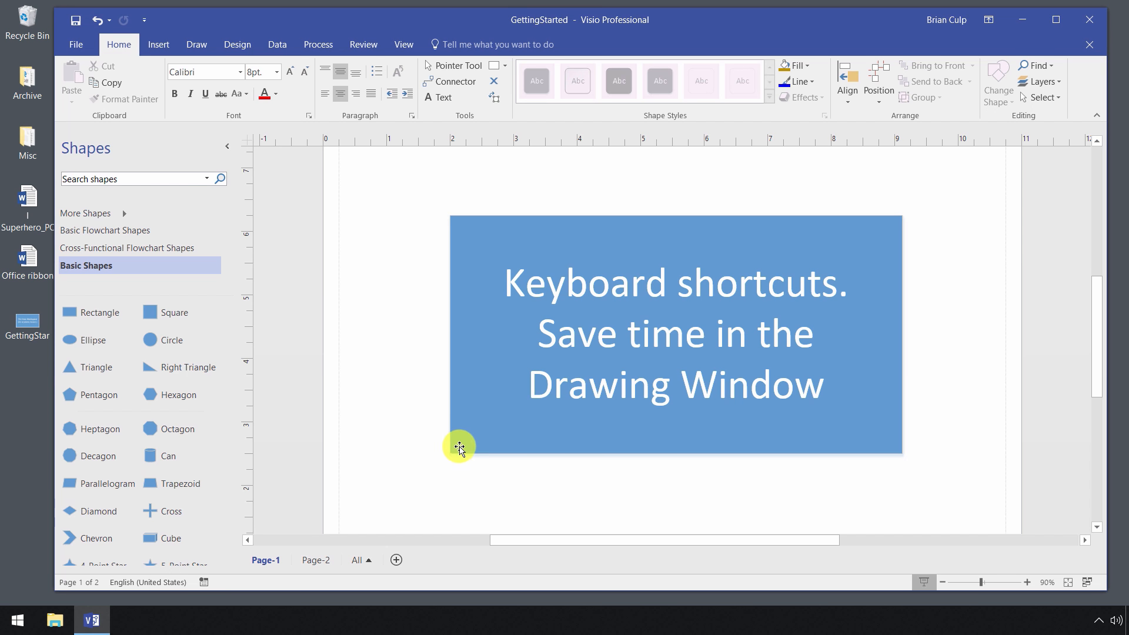
pyautogui.keyDown('ctrl'); pyautogui.scroll(2, 459, 448); pyautogui.keyUp('ctrl')
pyautogui.keyDown('ctrl'); pyautogui.scroll(-4, 459, 448); pyautogui.keyUp('ctrl')
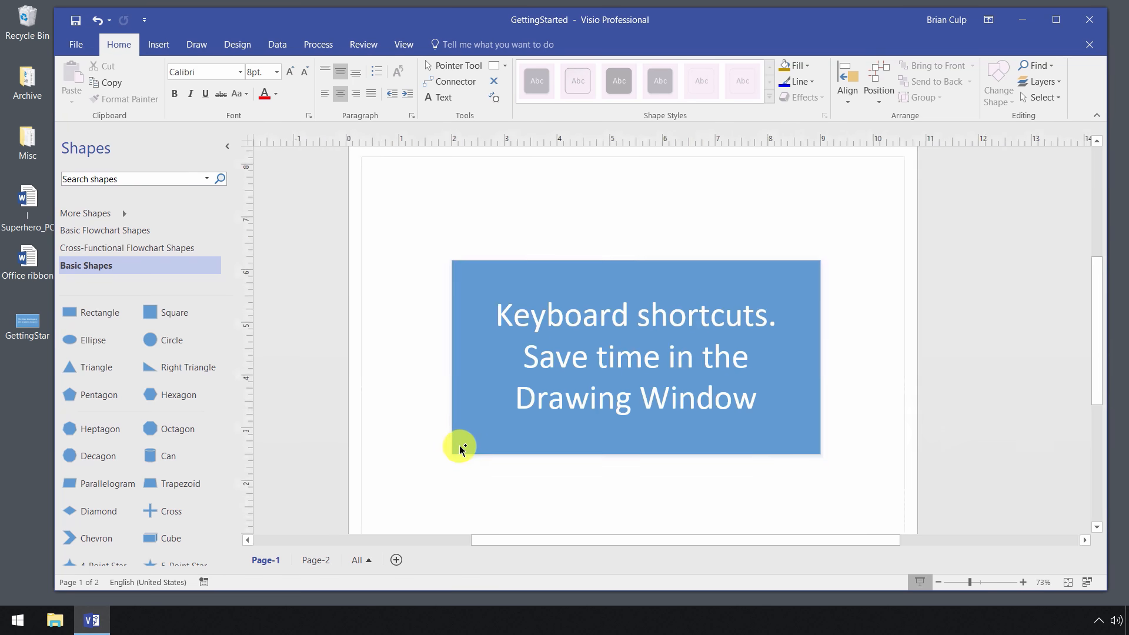
pyautogui.keyDown('ctrl'); pyautogui.scroll(3, 460, 445); pyautogui.keyUp('ctrl')
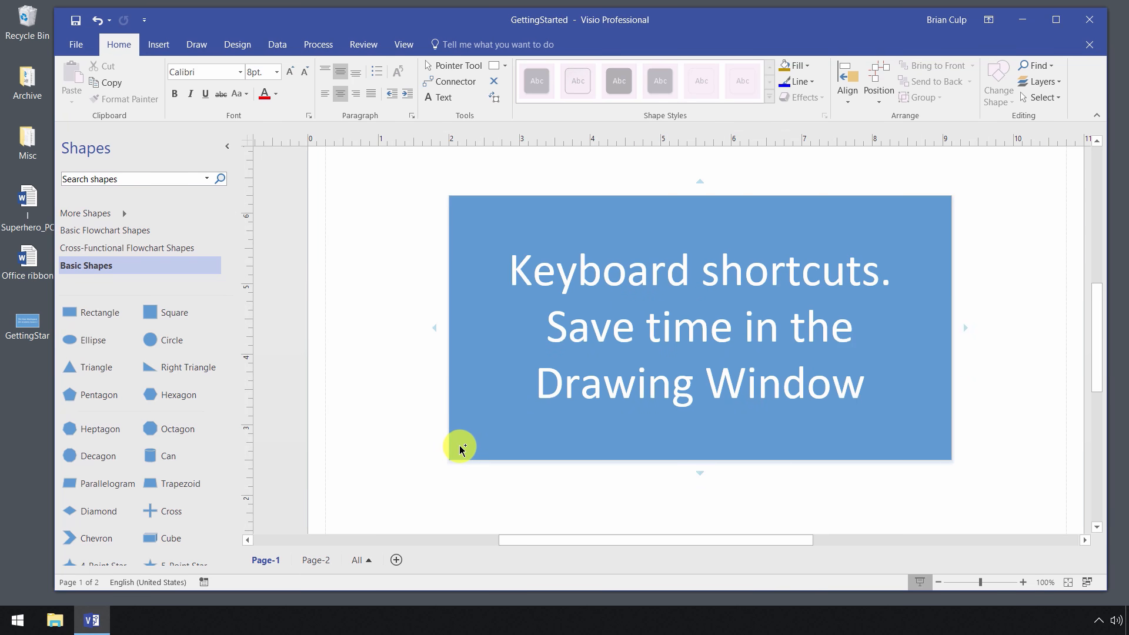
pyautogui.keyDown('ctrl'); pyautogui.scroll(2, 460, 446); pyautogui.keyUp('ctrl')
pyautogui.keyDown('ctrl'); pyautogui.scroll(-4, 460, 445); pyautogui.keyUp('ctrl')
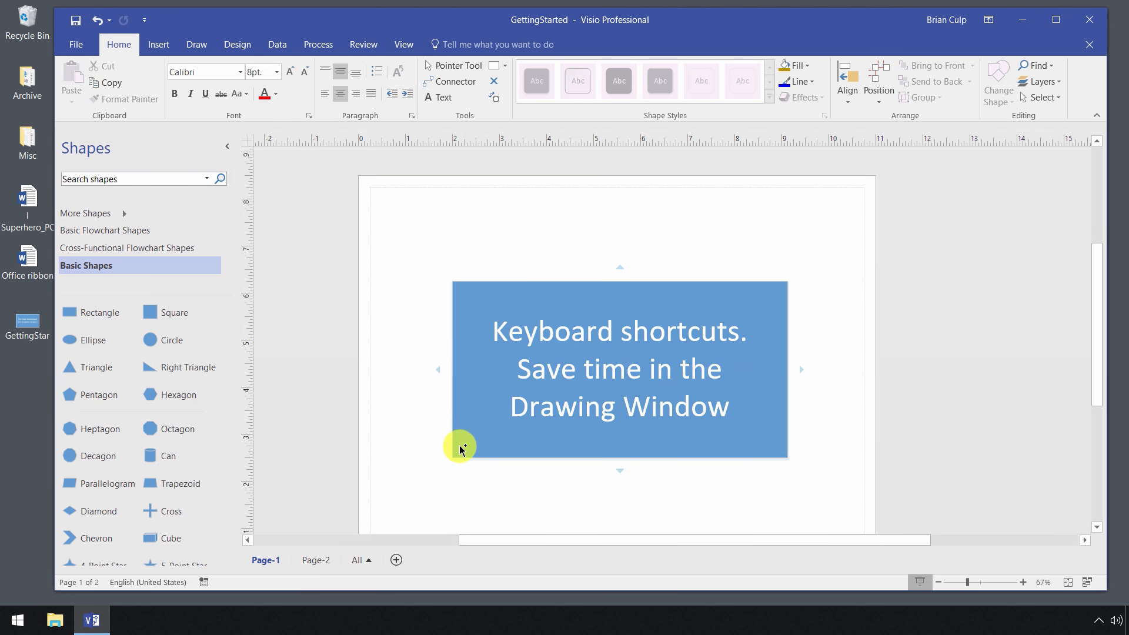
# - Scroll Page-1 up and down to view the areas above and below the blue rectangle
pyautogui.scroll(2, 460, 447)
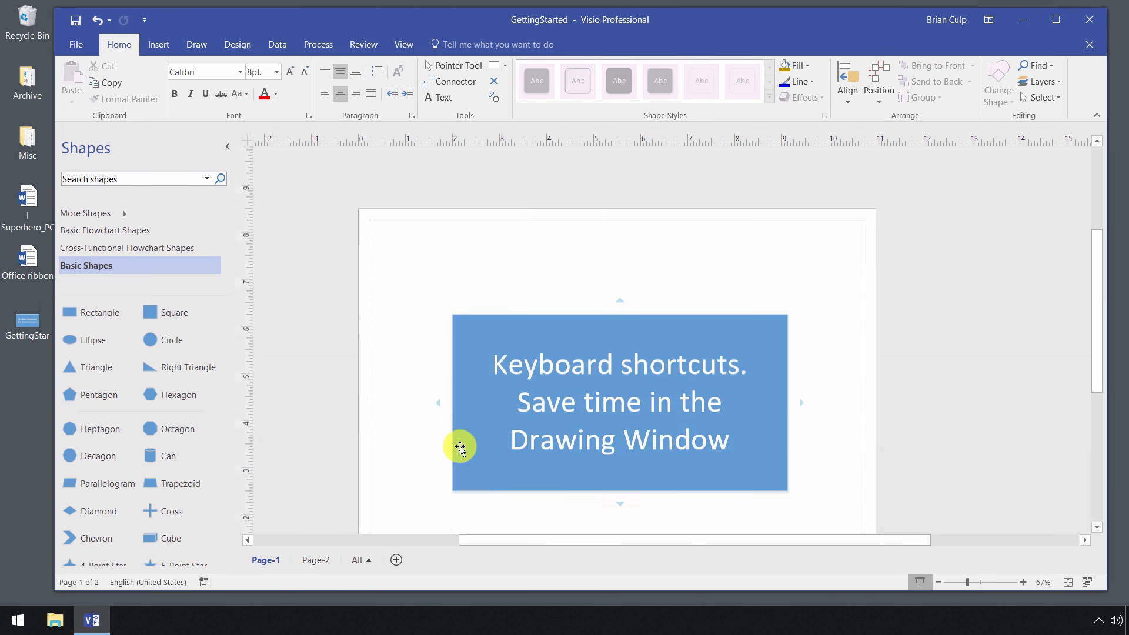
pyautogui.scroll(-4, 460, 447)
pyautogui.scroll(3, 460, 448)
pyautogui.scroll(-3, 460, 447)
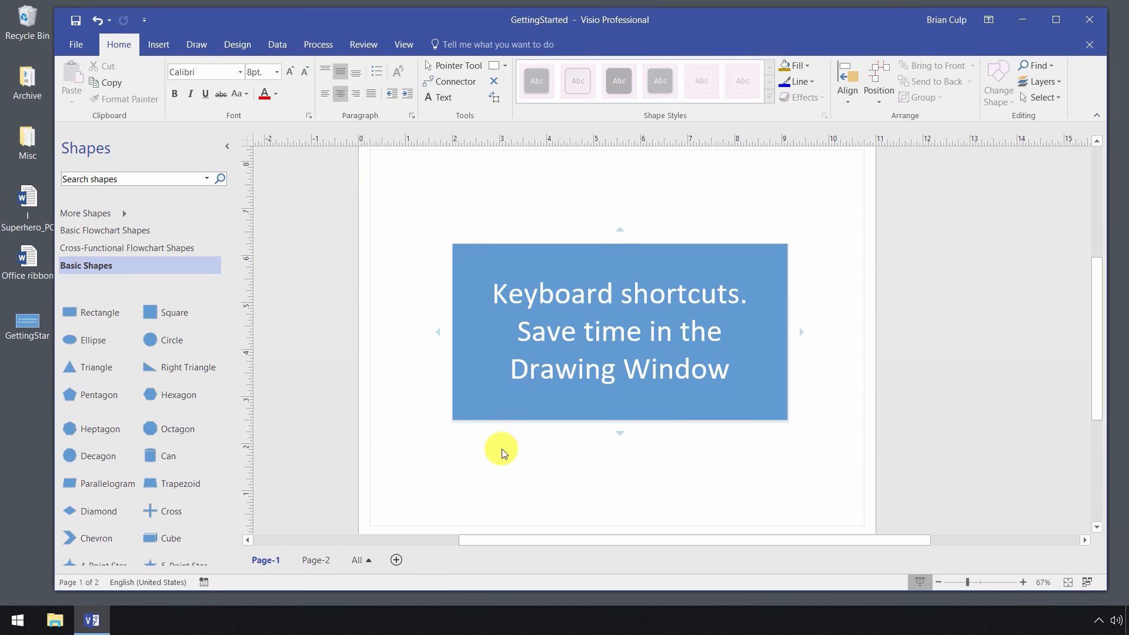
# - Zoom in and out on Page-1 around the blue rectangle's middle, upper-right corner and lower-left corner
pyautogui.scroll(3, 608, 360)
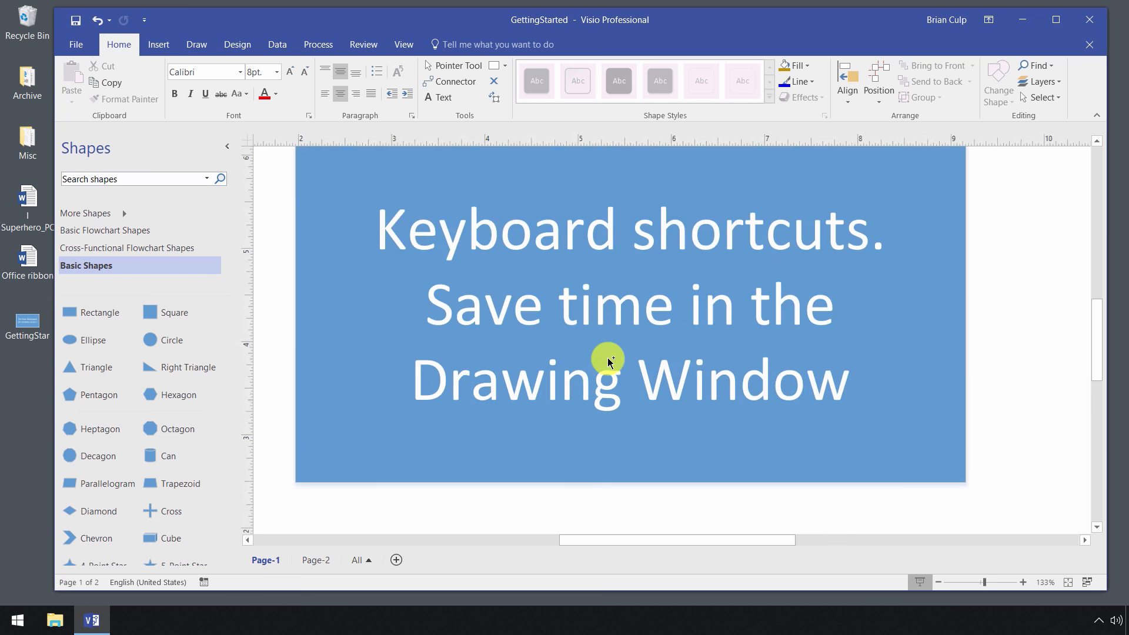
pyautogui.scroll(-3, 608, 360)
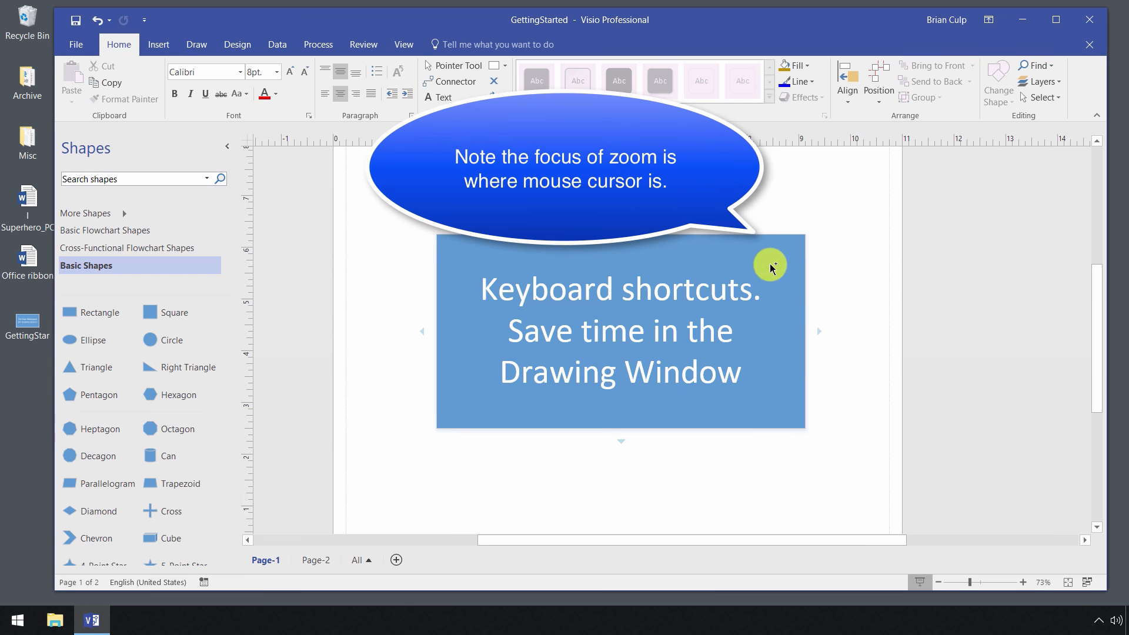
pyautogui.scroll(4, 797, 246)
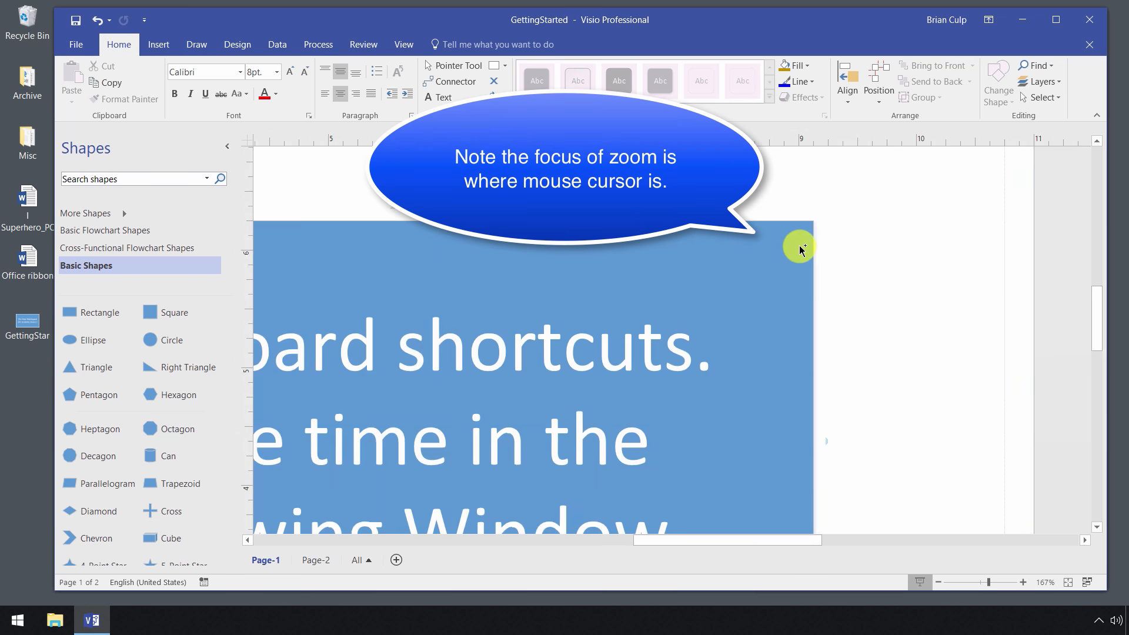
pyautogui.scroll(-4, 800, 250)
pyautogui.scroll(4, 433, 424)
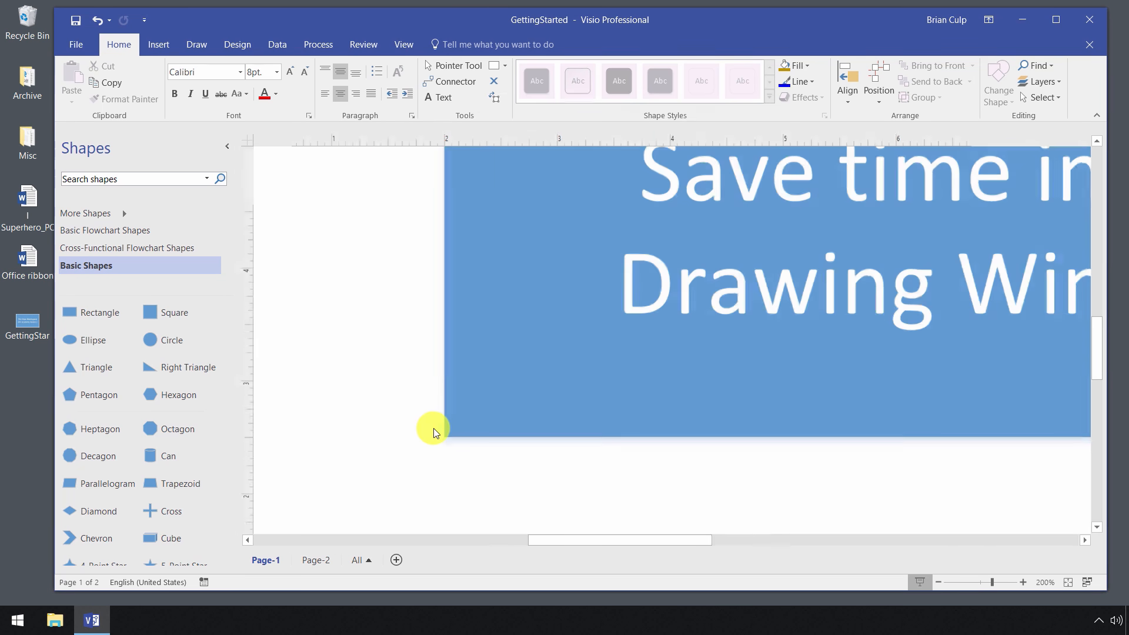
pyautogui.scroll(-5, 435, 433)
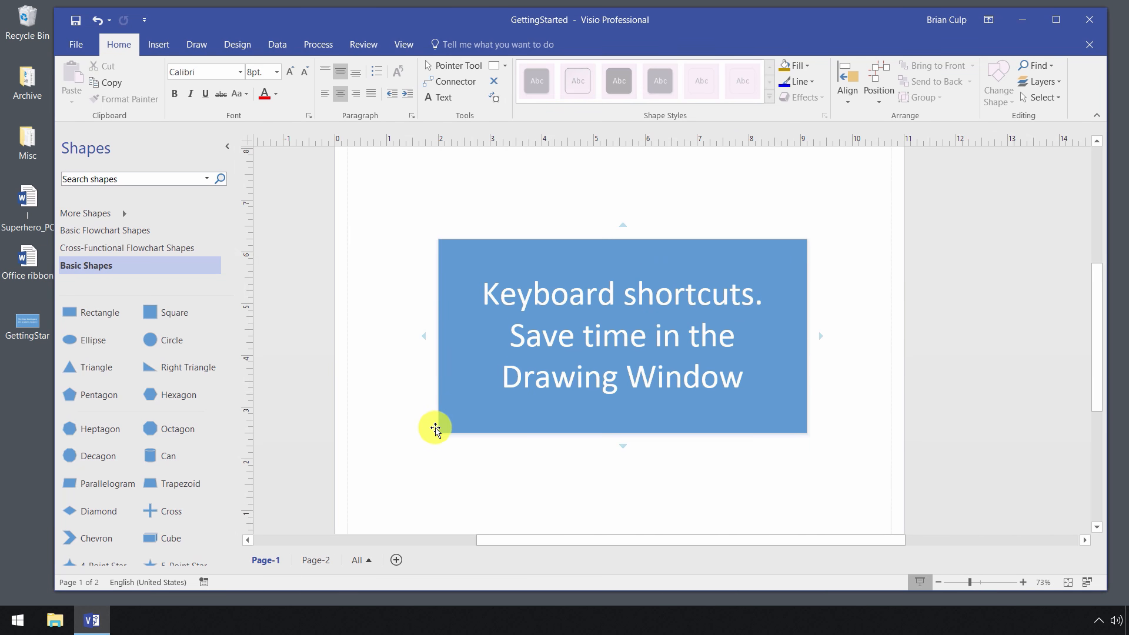
# - On Page-2, zoom to the area around the rounded shape containing text, and fit the whole page in view
pyautogui.click(316, 561)
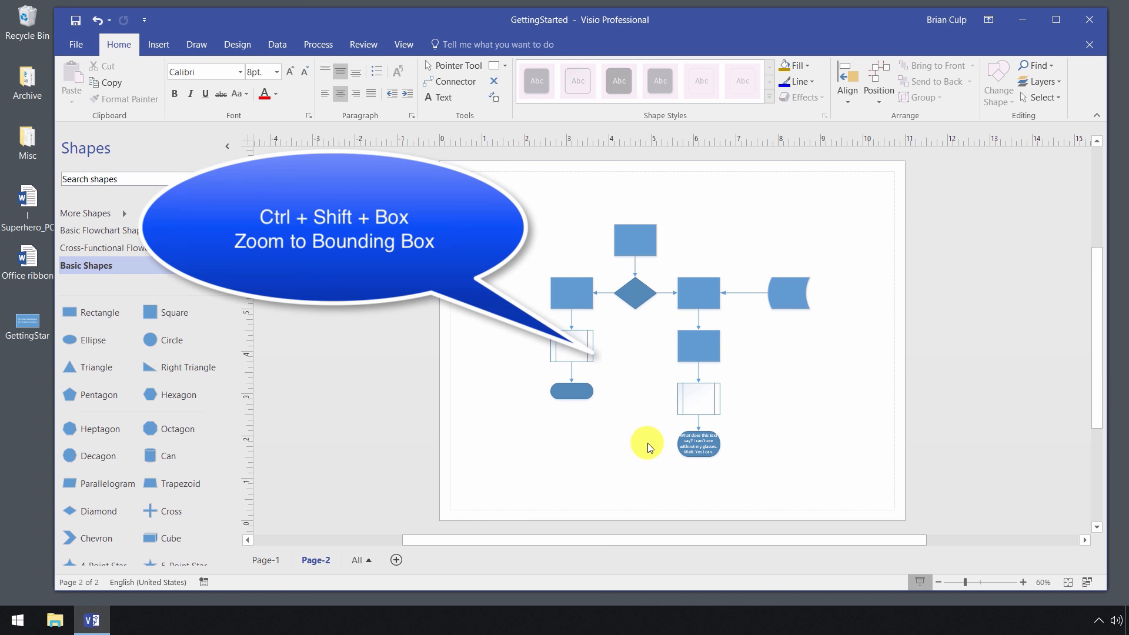
pyautogui.moveTo(656, 371); pyautogui.dragTo(743, 468)
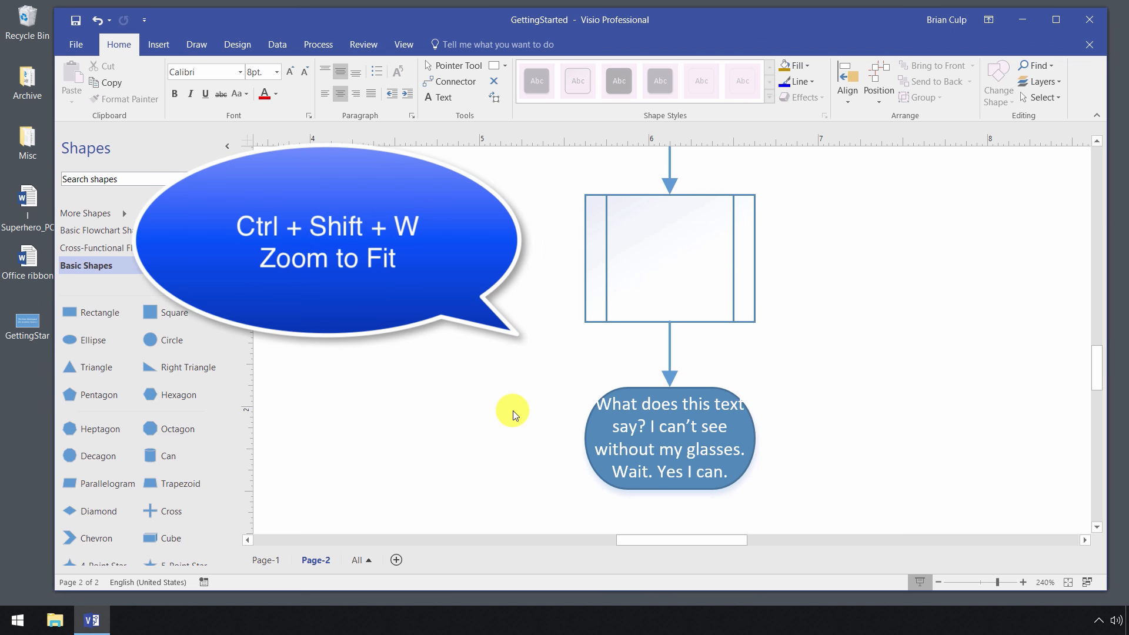
pyautogui.hotkey('ctrl', 'shift', 'w')
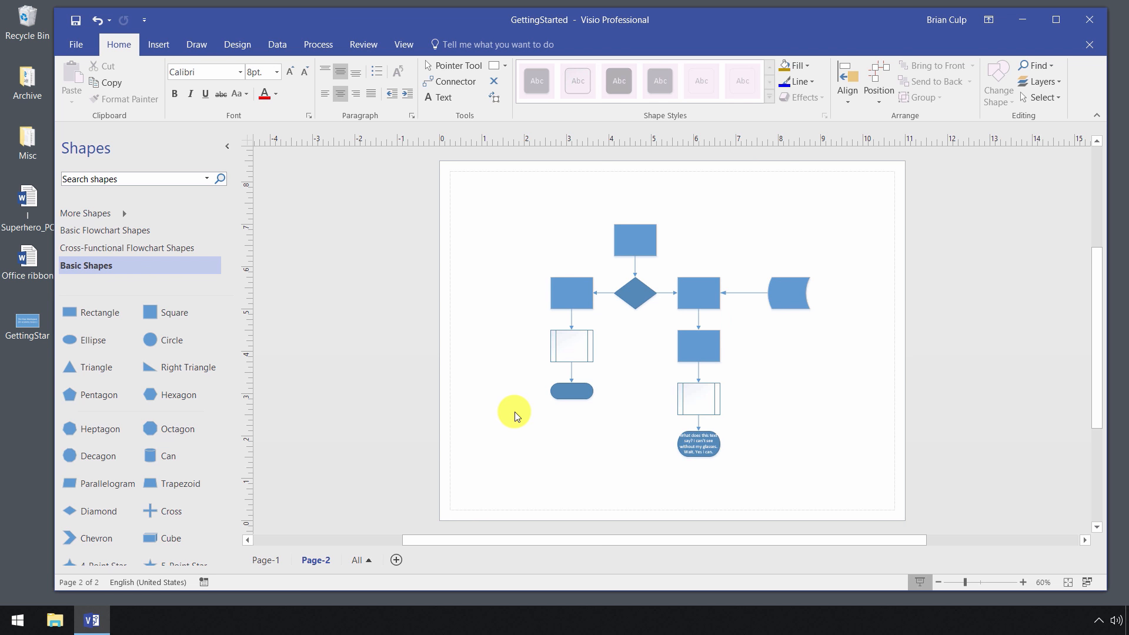
# - Zoom Page-2 in and out in increments around the spot beside the rounded text shape
pyautogui.keyDown('ctrl'); pyautogui.keyDown('shift'); pyautogui.click(661, 452); pyautogui.keyUp('shift'); pyautogui.keyUp('ctrl')
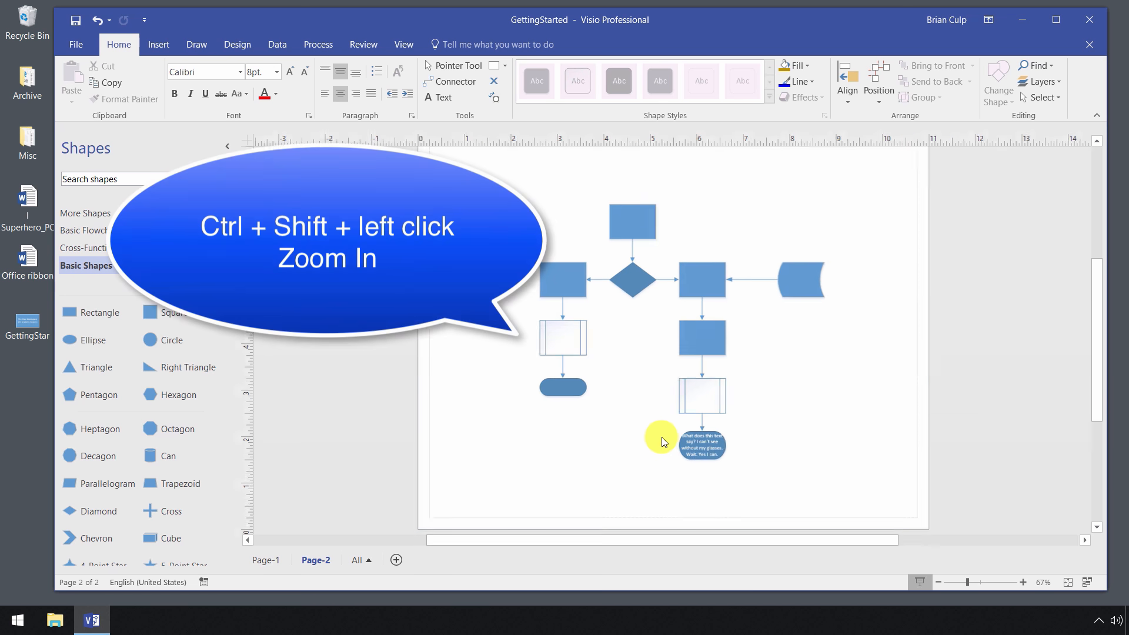
pyautogui.keyDown('ctrl'); pyautogui.keyDown('shift'); pyautogui.click(663, 438); pyautogui.keyUp('shift'); pyautogui.keyUp('ctrl')
pyautogui.keyDown('ctrl'); pyautogui.keyDown('shift'); pyautogui.click(662, 438); pyautogui.keyUp('shift'); pyautogui.keyUp('ctrl')
pyautogui.keyDown('ctrl'); pyautogui.keyDown('shift'); pyautogui.click(662, 438); pyautogui.keyUp('shift'); pyautogui.keyUp('ctrl')
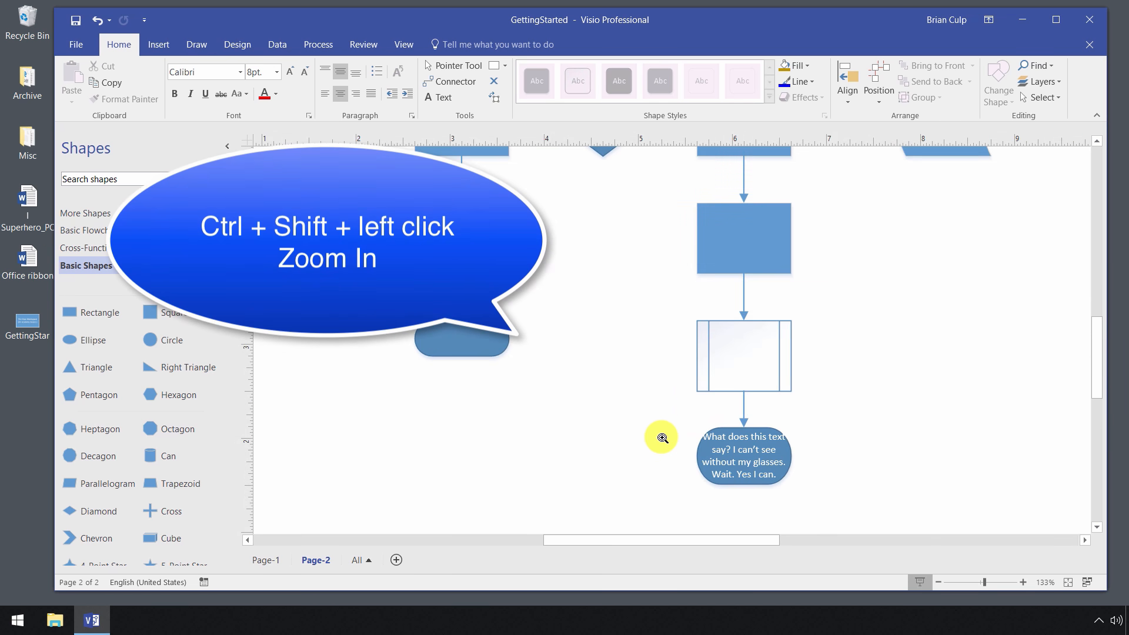
pyautogui.keyDown('ctrl'); pyautogui.keyDown('shift'); pyautogui.rightClick(662, 438); pyautogui.keyUp('shift'); pyautogui.keyUp('ctrl')
pyautogui.keyDown('ctrl'); pyautogui.keyDown('shift'); pyautogui.rightClick(663, 438); pyautogui.keyUp('shift'); pyautogui.keyUp('ctrl')
pyautogui.keyDown('ctrl'); pyautogui.keyDown('shift'); pyautogui.rightClick(664, 440); pyautogui.keyUp('shift'); pyautogui.keyUp('ctrl')
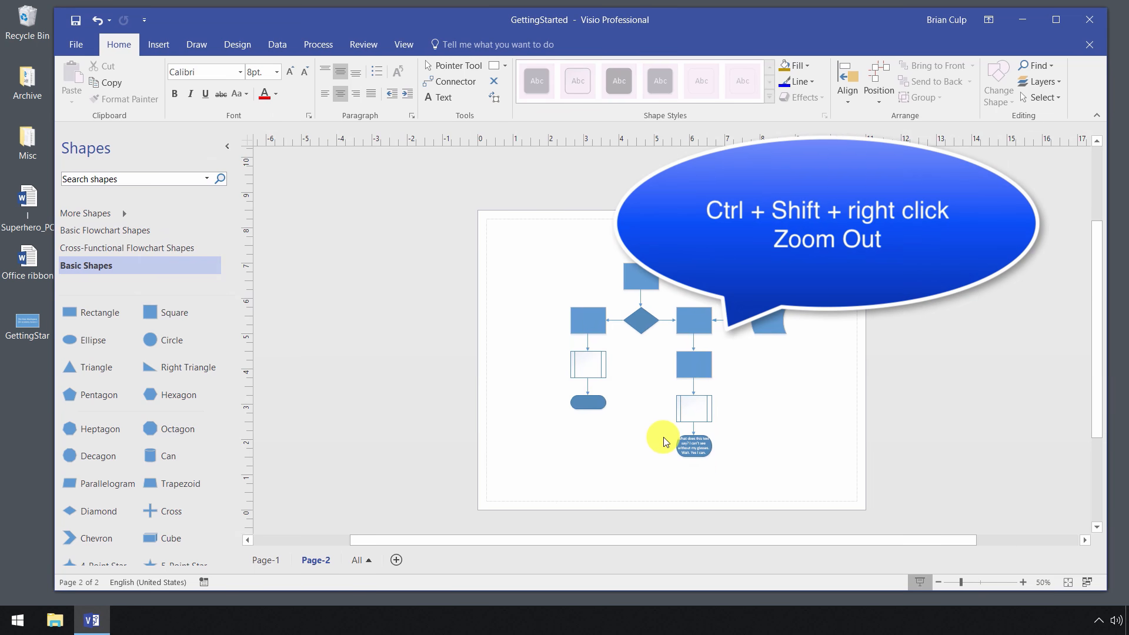
pyautogui.keyDown('ctrl'); pyautogui.keyDown('shift'); pyautogui.click(663, 439); pyautogui.keyUp('shift'); pyautogui.keyUp('ctrl')
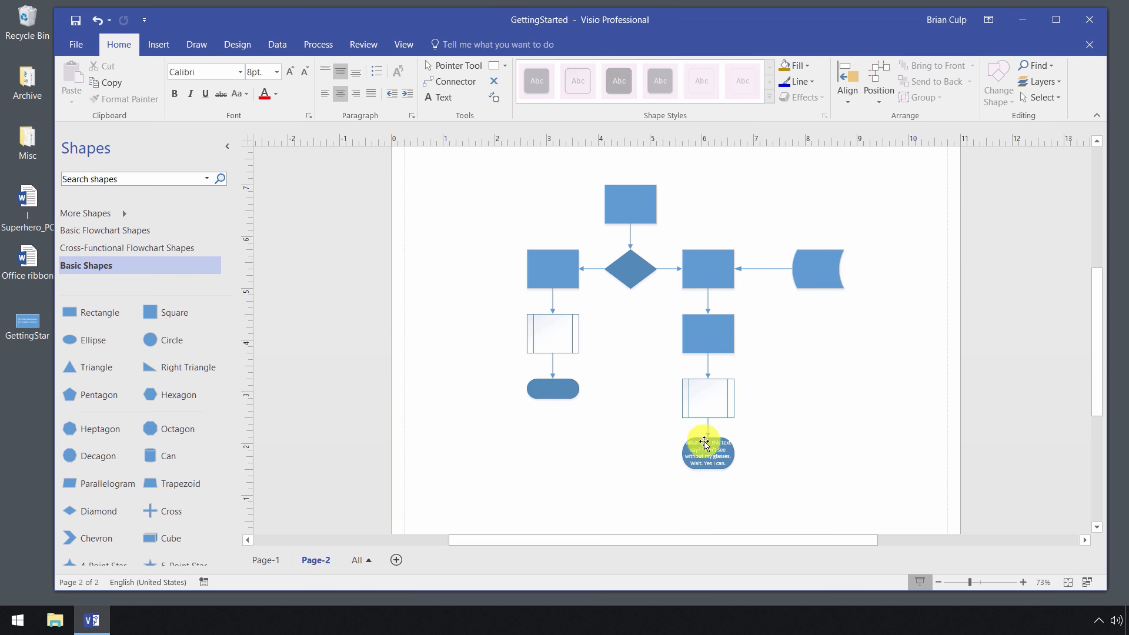
# - Magnify the Page-2 flowchart to 93% and scroll the page vertically
pyautogui.click(1023, 582)
pyautogui.click(1023, 583)
pyautogui.click(1096, 372)
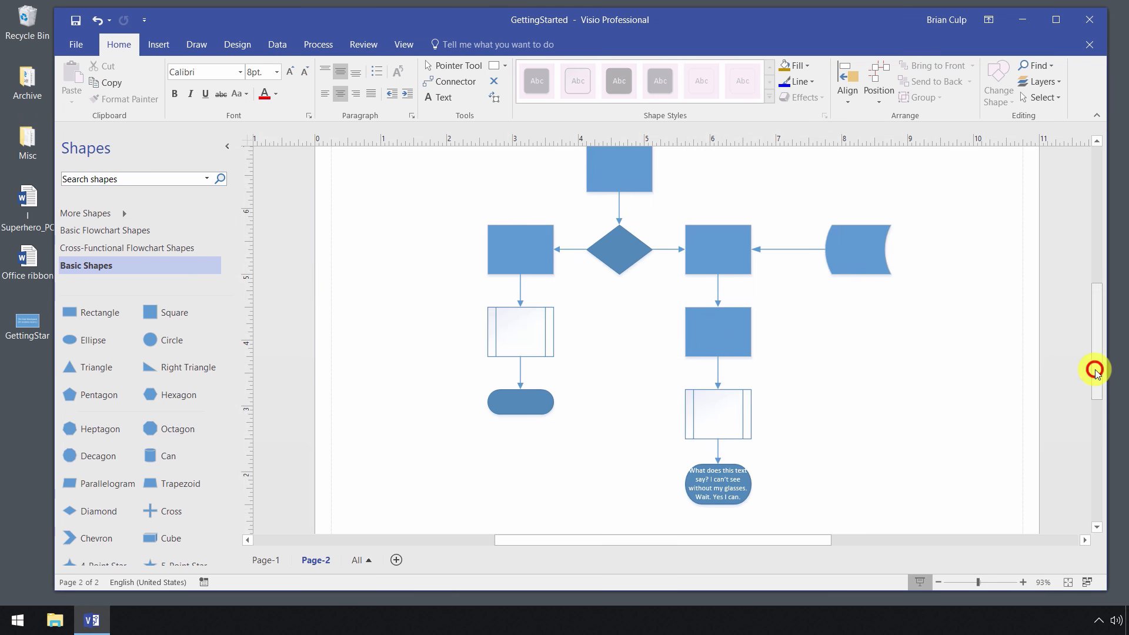
pyautogui.moveTo(1095, 371)
pyautogui.mouseDown()
pyautogui.moveTo(1097, 384)
pyautogui.moveTo(1049, 413)
pyautogui.mouseUp()
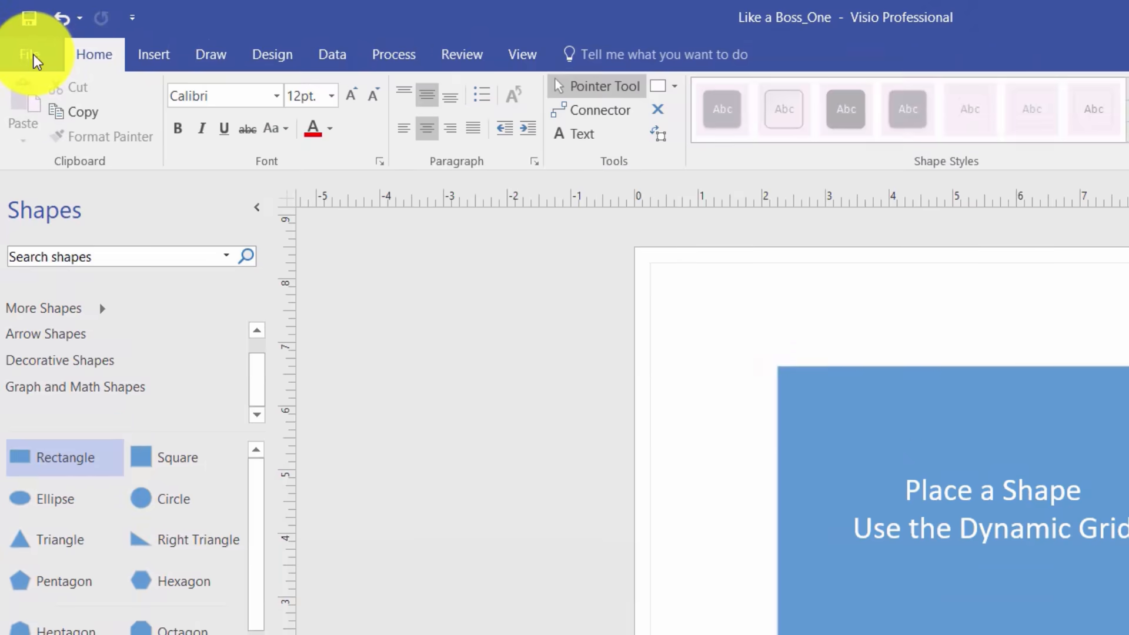
# - Examine the featured templates for a new drawing, return to the Like a Boss_One drawing, and look through its stencil list
pyautogui.click(20, 38)
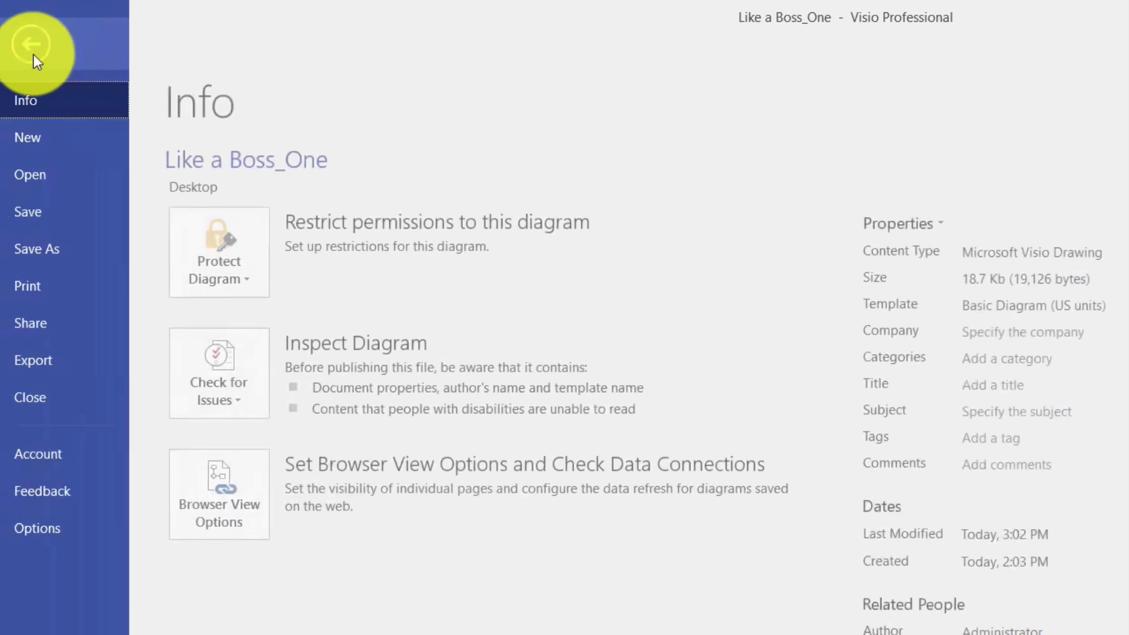
pyautogui.click(31, 140)
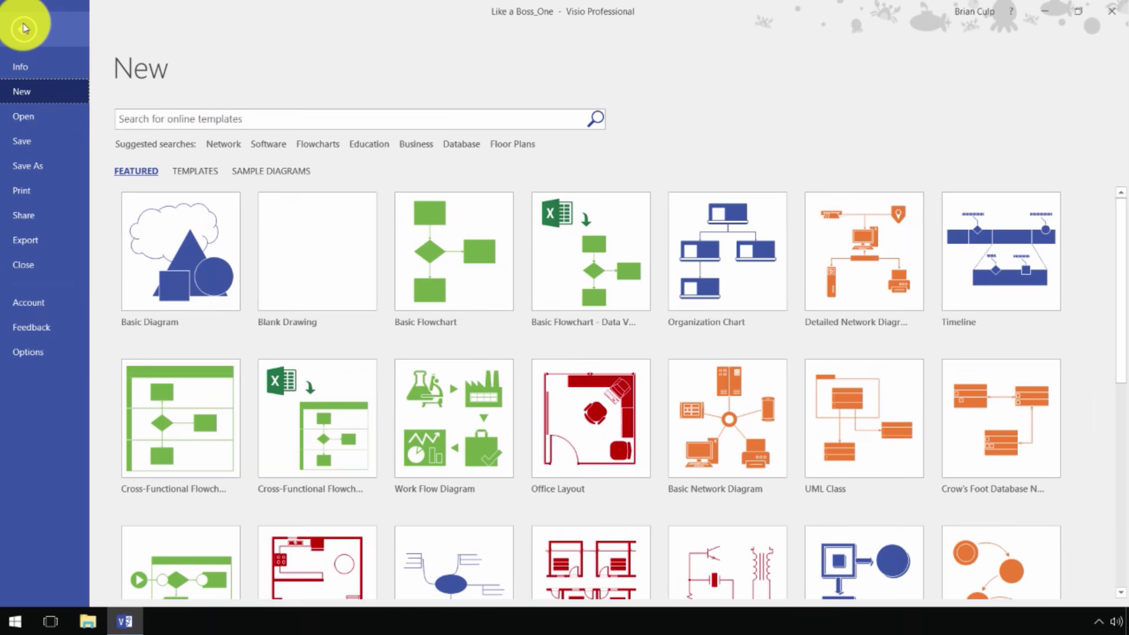
pyautogui.click(36, 43)
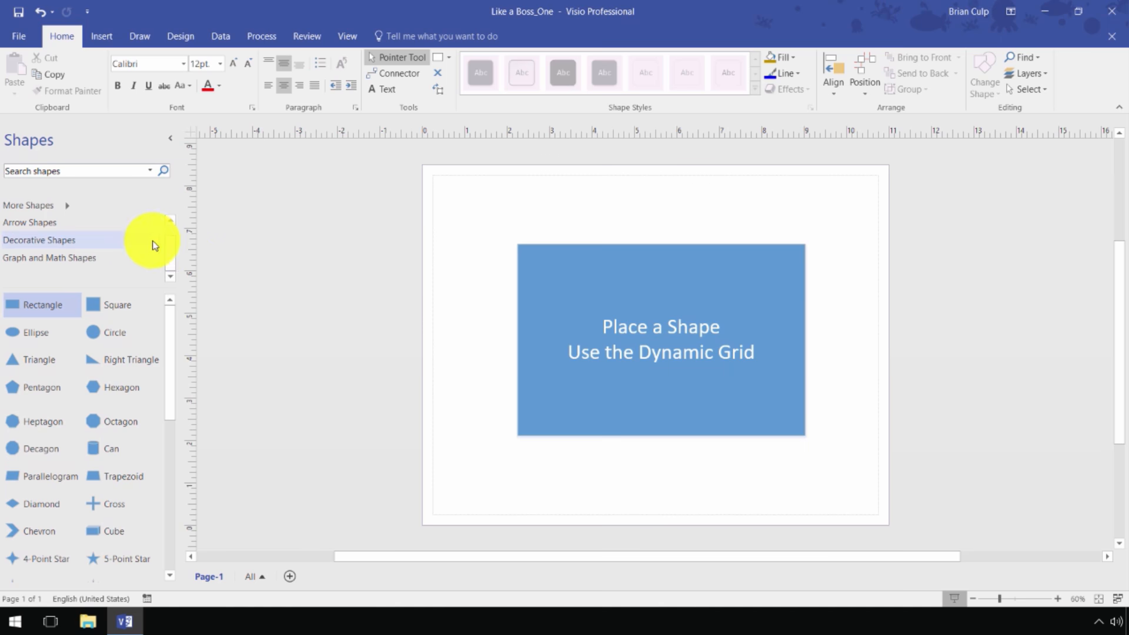
pyautogui.moveTo(169, 242); pyautogui.dragTo(172, 234)
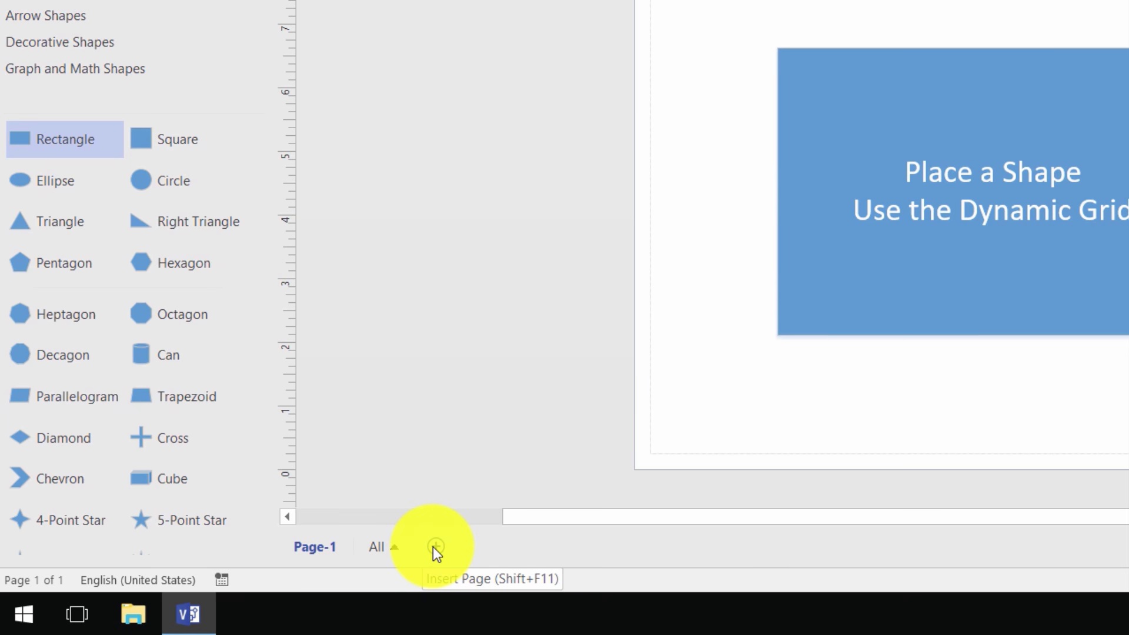
# - Insert a new page and place a rectangle vertically centred on it, spanning about 2.5 to 4 in on the horizontal ruler
pyautogui.click(435, 548)
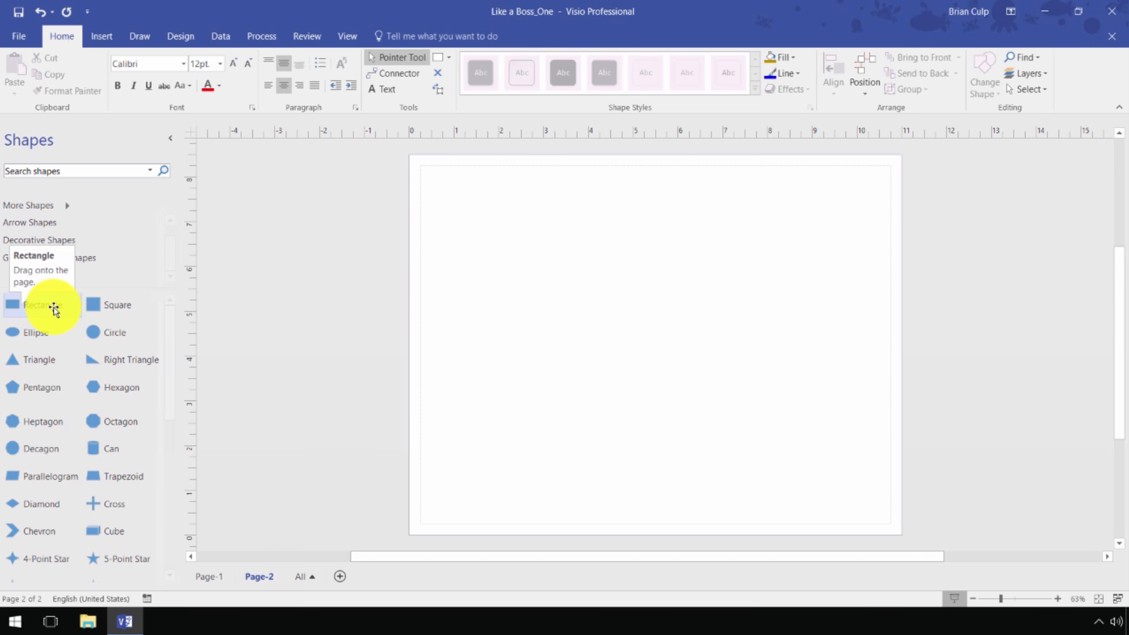
pyautogui.moveTo(53, 308); pyautogui.dragTo(505, 344)
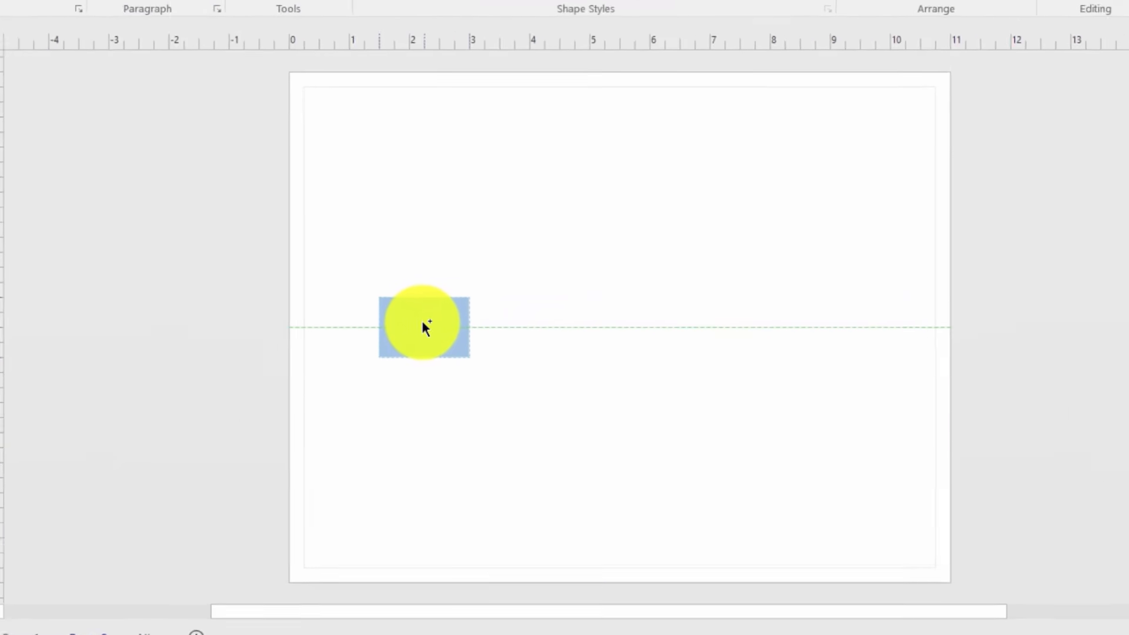
pyautogui.moveTo(426, 328); pyautogui.dragTo(594, 314)
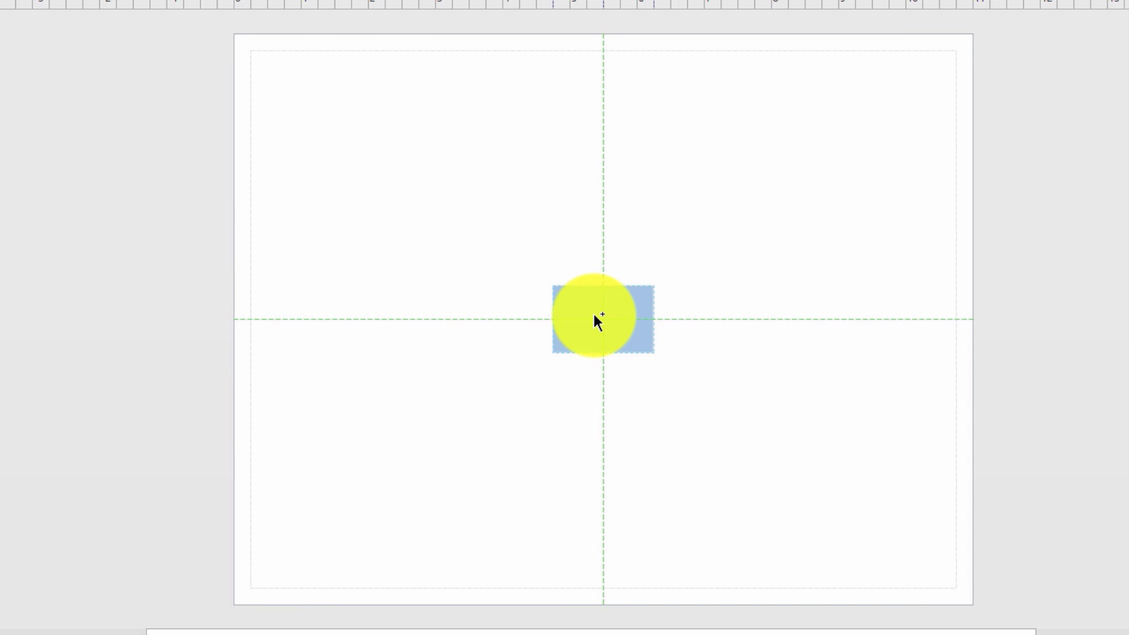
pyautogui.moveTo(594, 314)
pyautogui.mouseDown()
pyautogui.moveTo(548, 314)
pyautogui.moveTo(605, 316)
pyautogui.moveTo(605, 259)
pyautogui.moveTo(601, 317)
pyautogui.mouseUp()
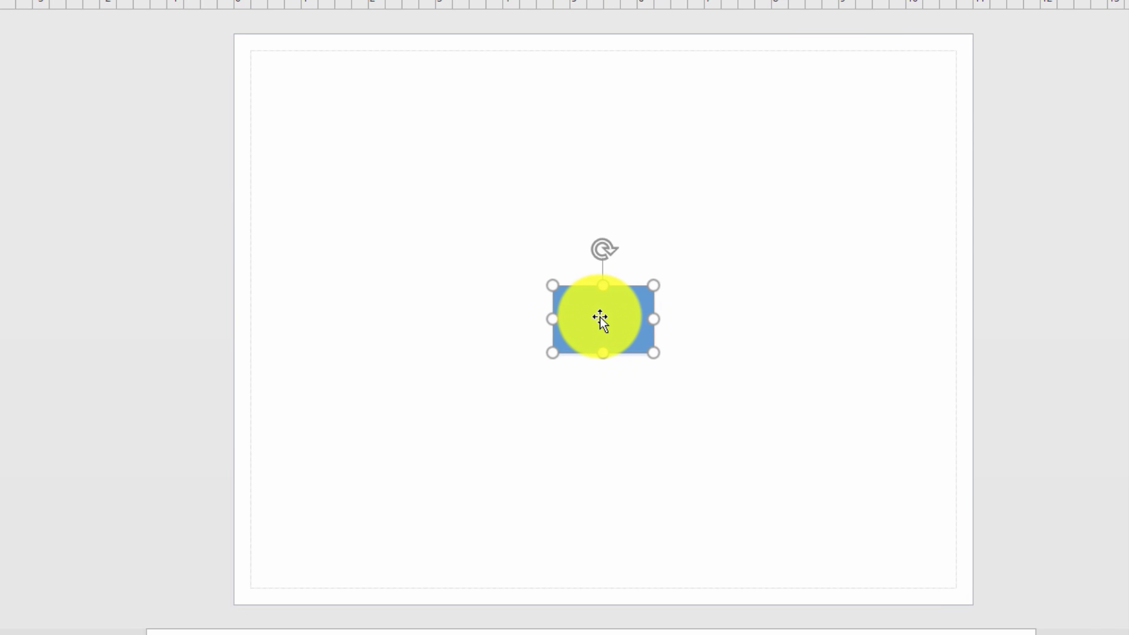
pyautogui.moveTo(600, 318); pyautogui.dragTo(483, 326)
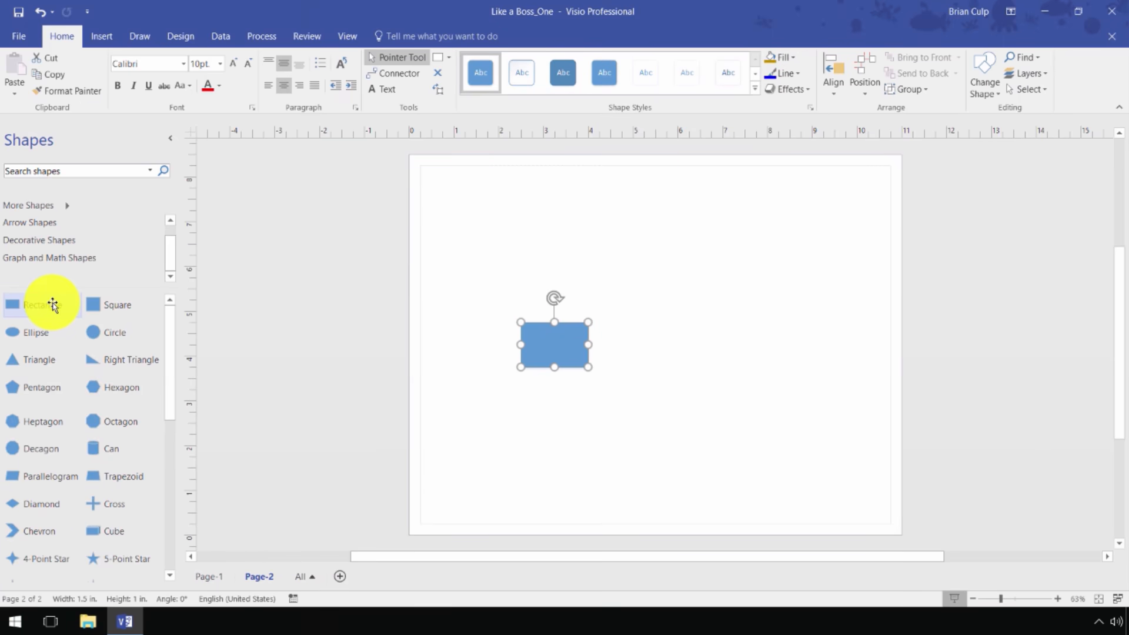
# - Place two more rectangles to the right of the first, level with it and equally spaced using the Dynamic Grid
pyautogui.moveTo(53, 304); pyautogui.dragTo(463, 346)
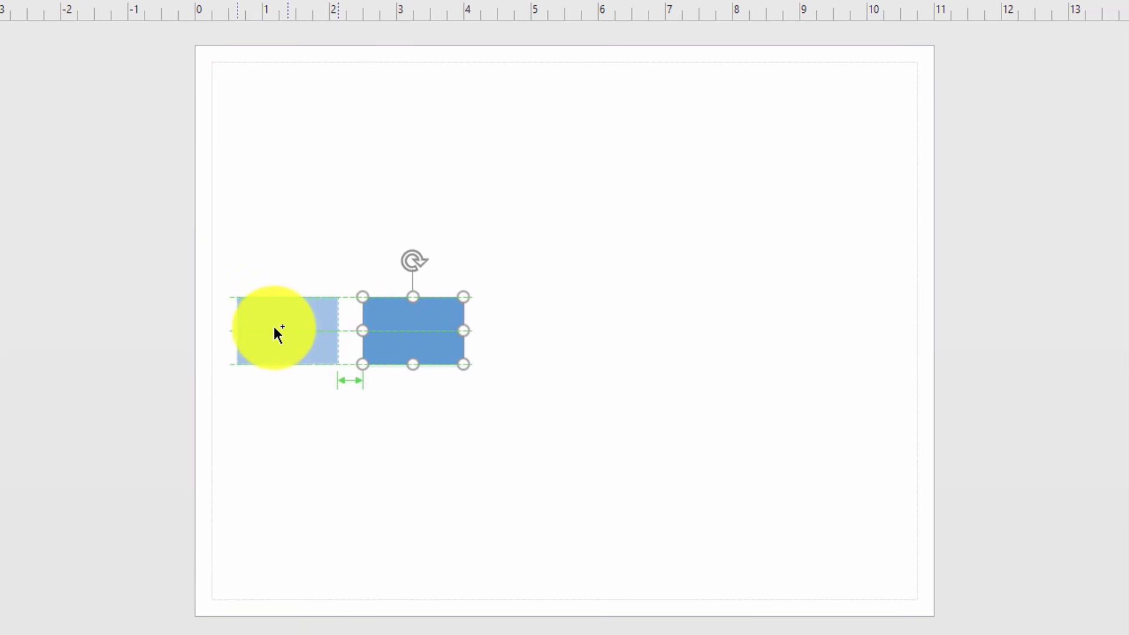
pyautogui.moveTo(274, 328)
pyautogui.mouseDown()
pyautogui.moveTo(284, 271)
pyautogui.moveTo(279, 326)
pyautogui.mouseUp()
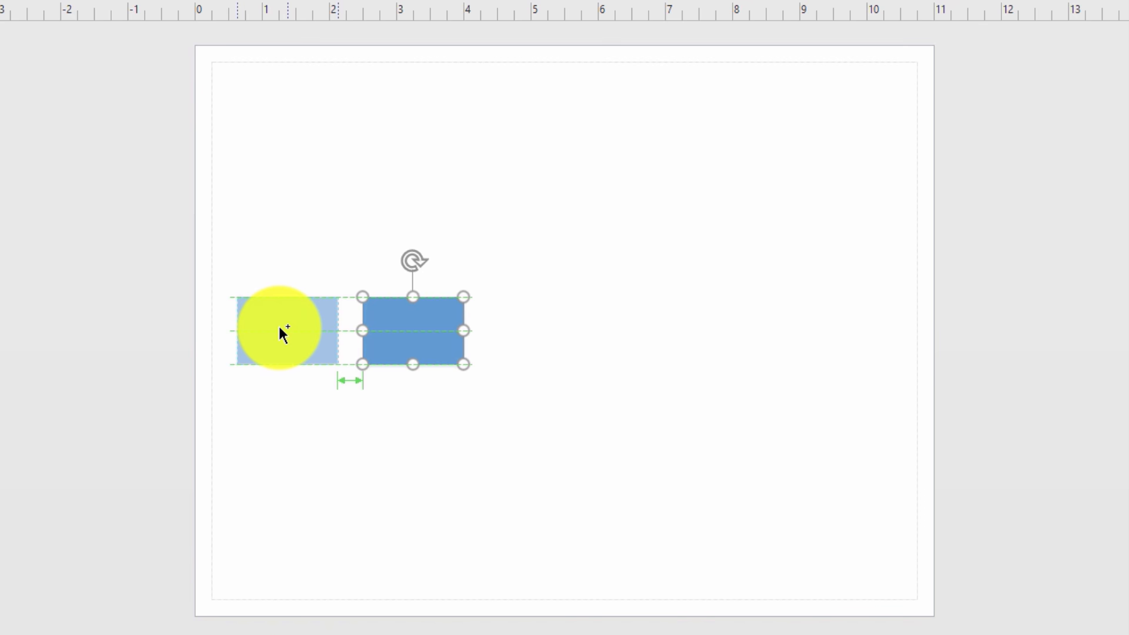
pyautogui.moveTo(279, 327); pyautogui.dragTo(572, 338)
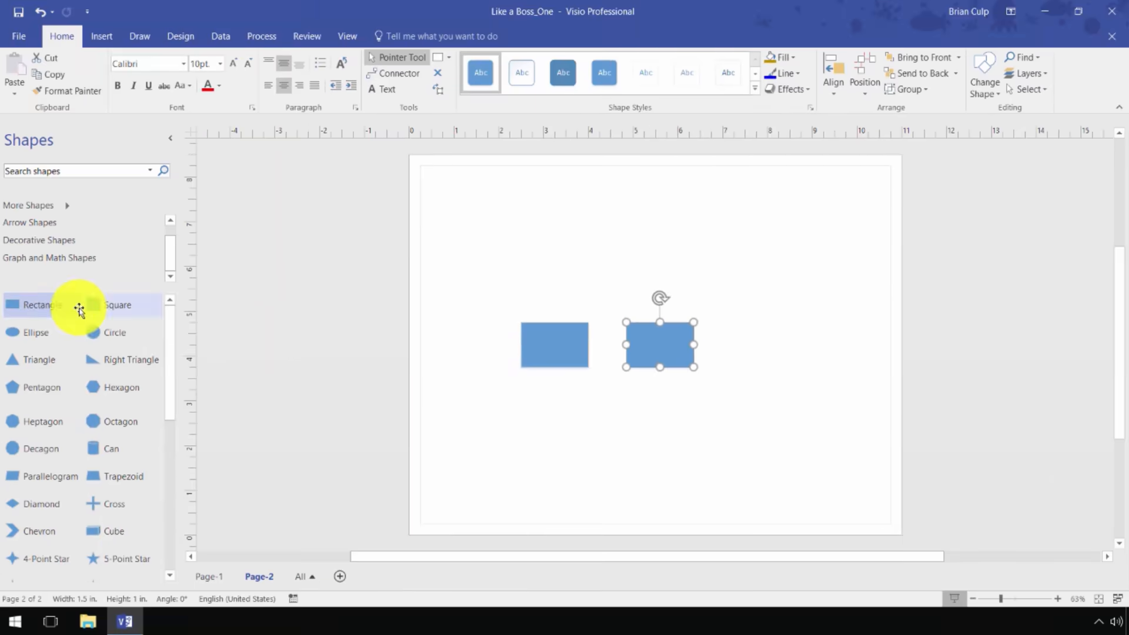
pyautogui.moveTo(75, 305); pyautogui.dragTo(747, 349)
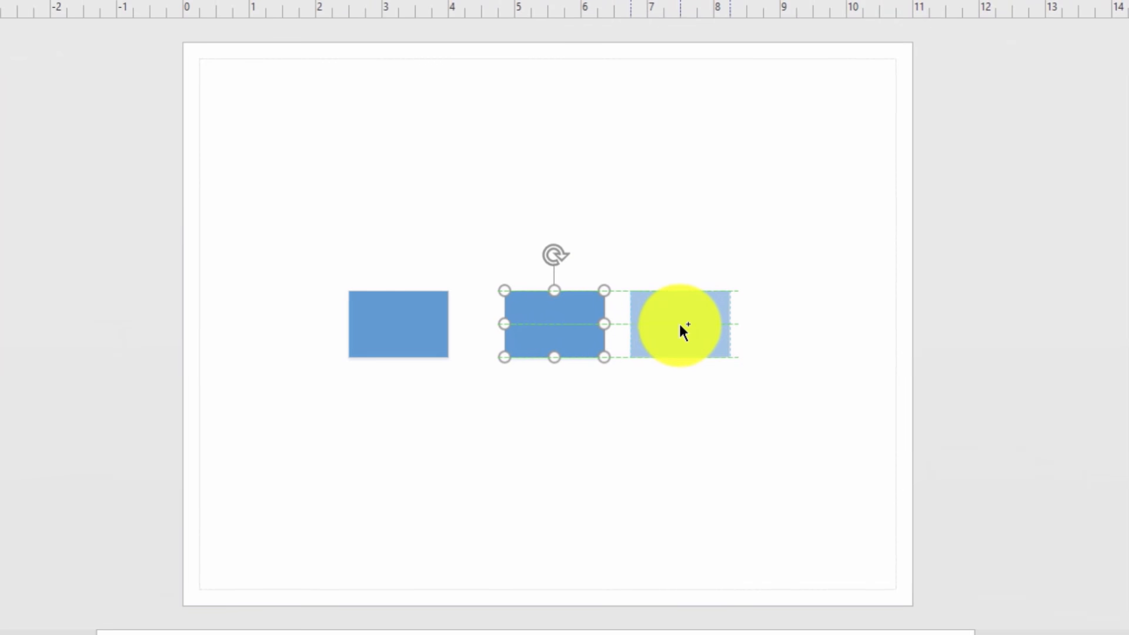
pyautogui.moveTo(681, 324)
pyautogui.mouseDown()
pyautogui.moveTo(670, 304)
pyautogui.moveTo(666, 322)
pyautogui.moveTo(667, 311)
pyautogui.moveTo(699, 320)
pyautogui.mouseUp()
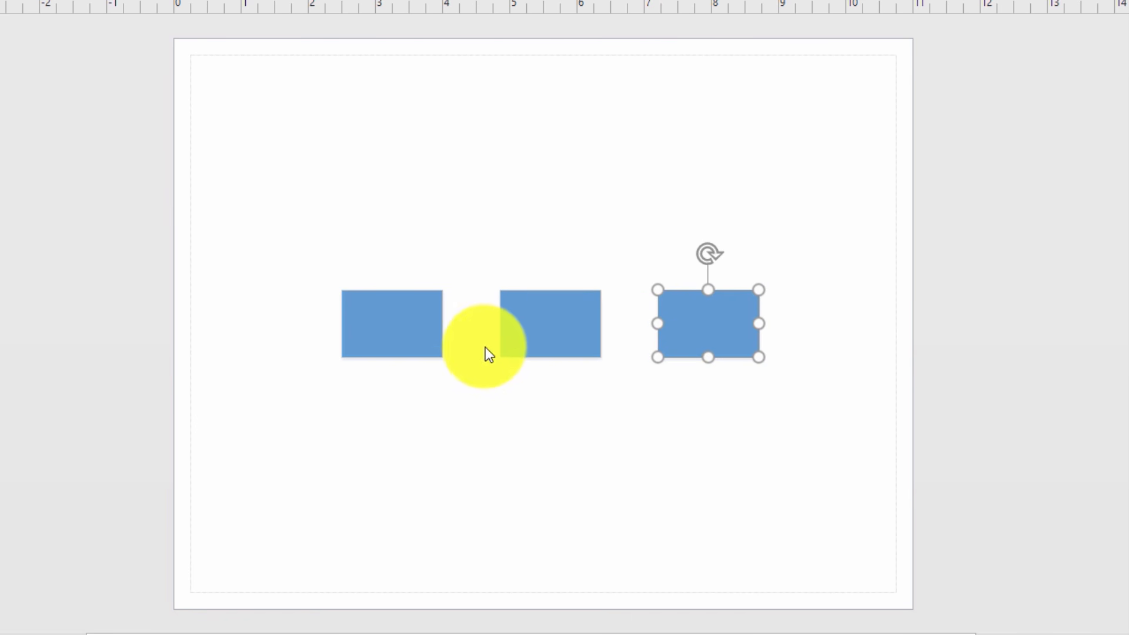
pyautogui.click(408, 420)
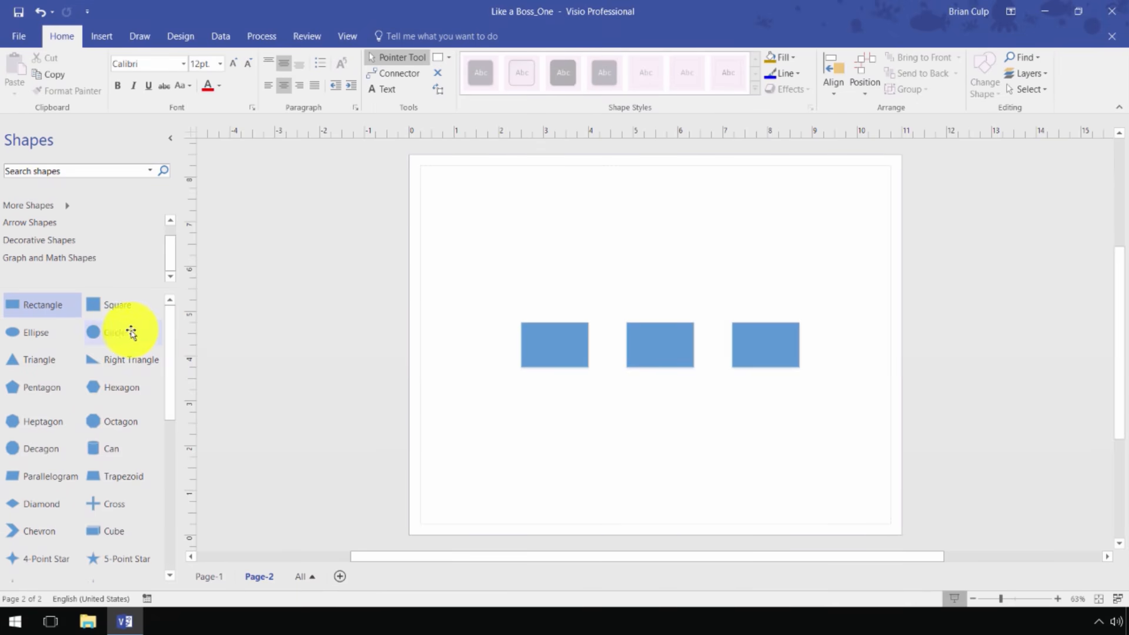
# - Place one circle above and another below the middle rectangle, both centred on it, with clear gaps to the rectangle
pyautogui.moveTo(113, 335)
pyautogui.mouseDown()
pyautogui.moveTo(372, 315)
pyautogui.moveTo(506, 278)
pyautogui.mouseUp()
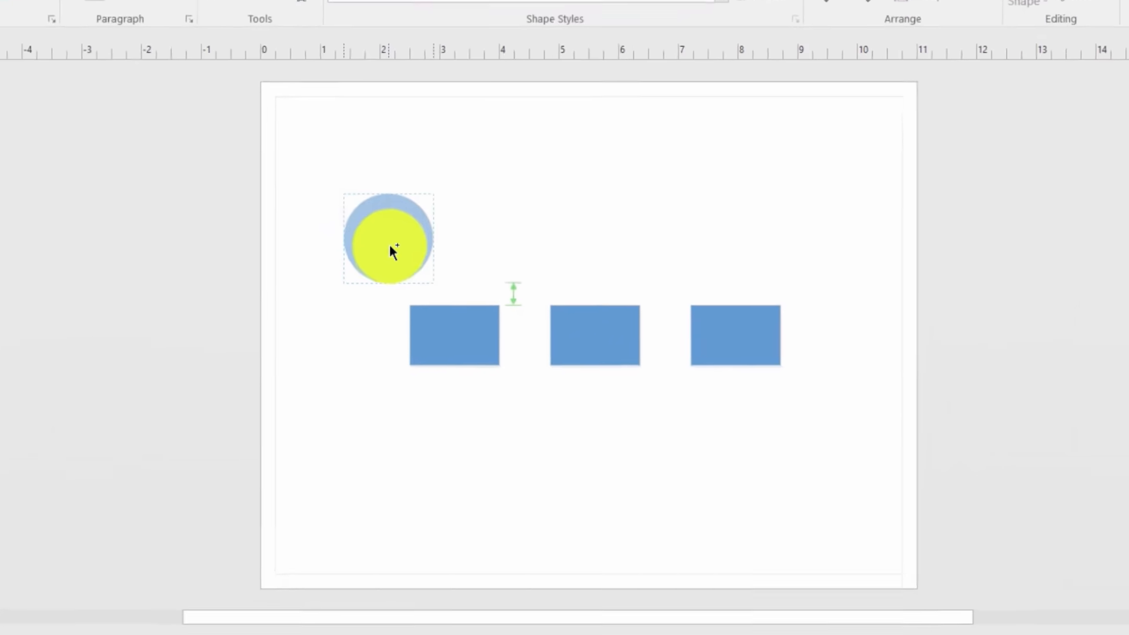
pyautogui.moveTo(390, 245); pyautogui.dragTo(395, 221)
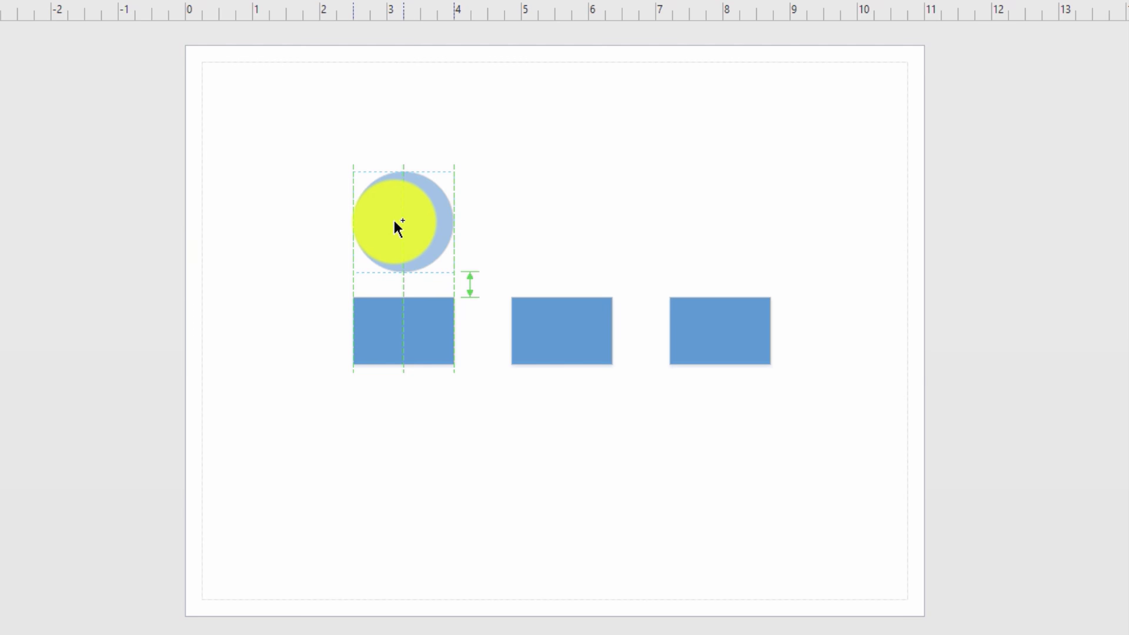
pyautogui.moveTo(394, 221); pyautogui.dragTo(561, 243)
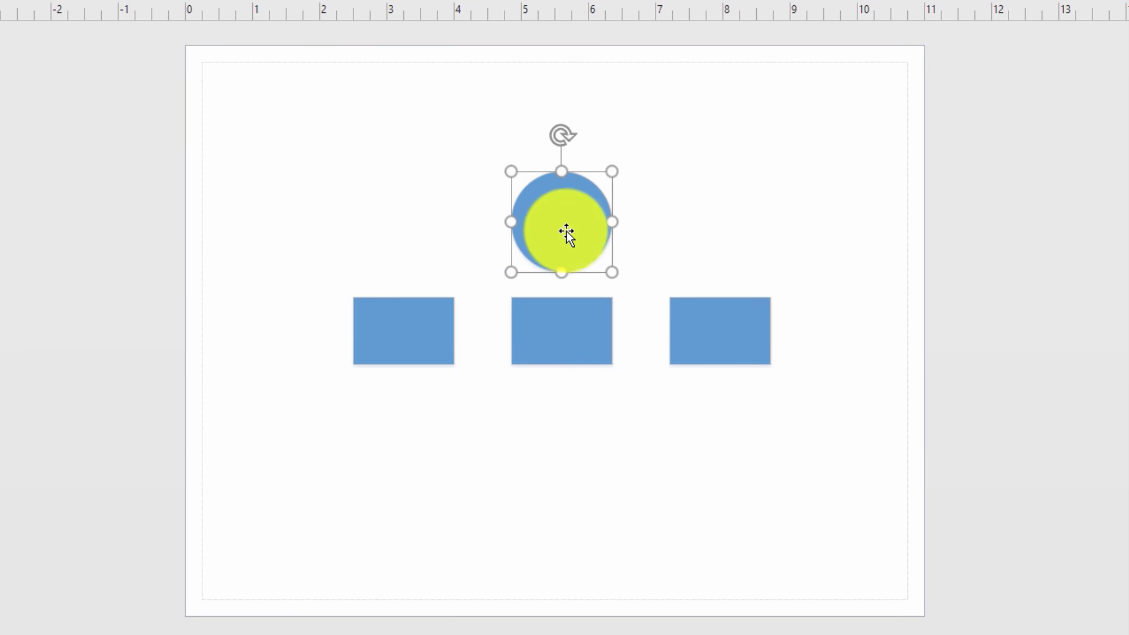
pyautogui.click(604, 467)
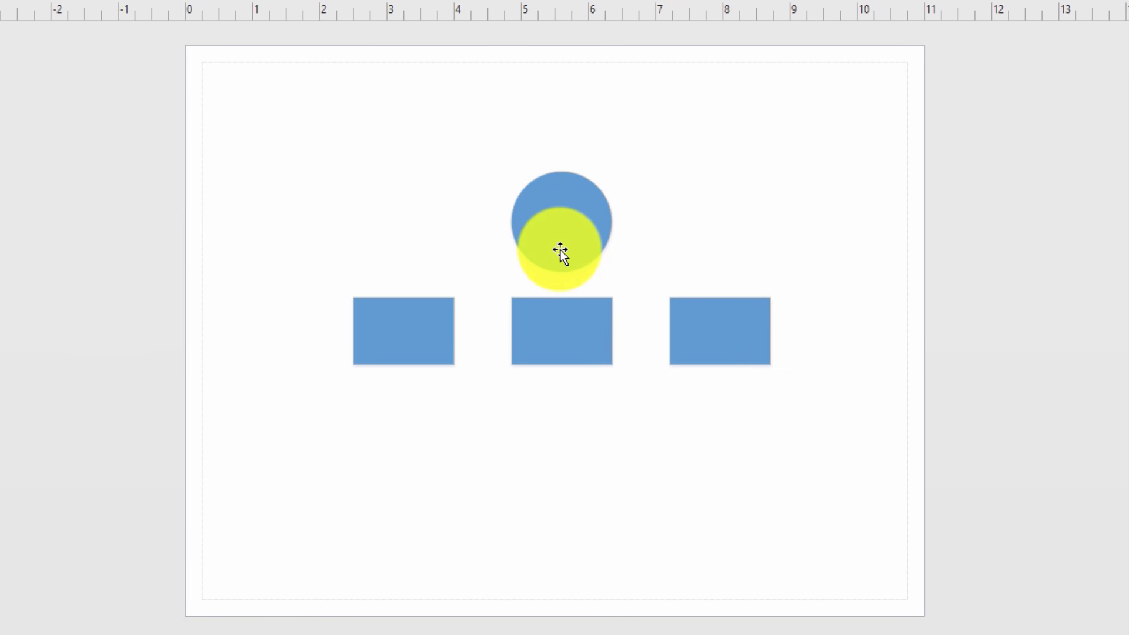
pyautogui.click(560, 250)
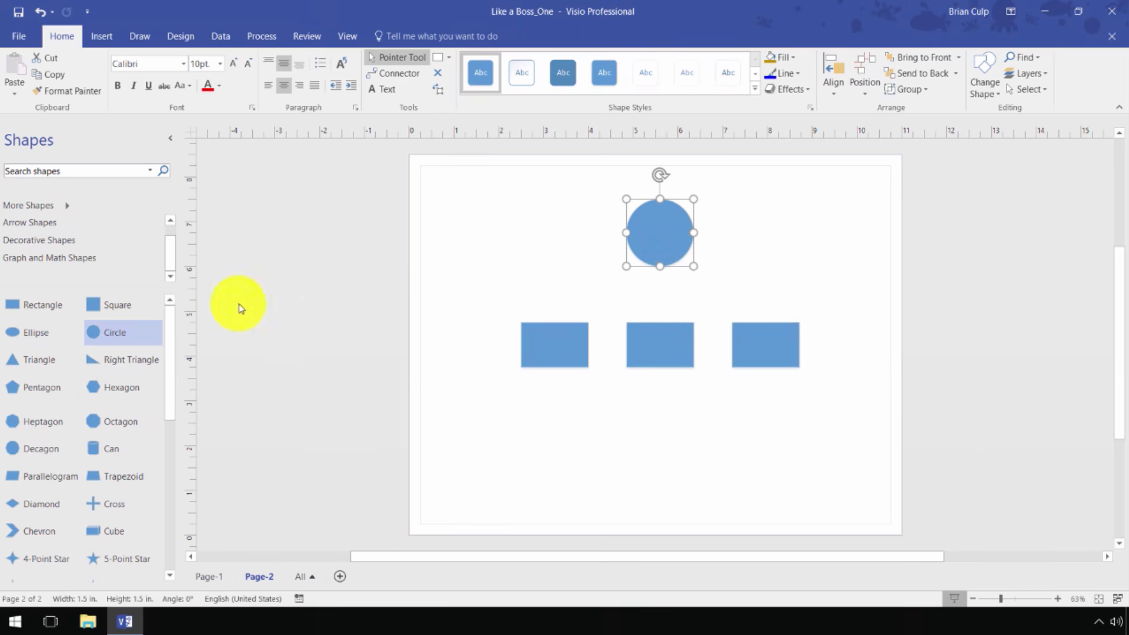
pyautogui.moveTo(93, 332); pyautogui.dragTo(313, 368)
pyautogui.moveTo(643, 467); pyautogui.dragTo(664, 468)
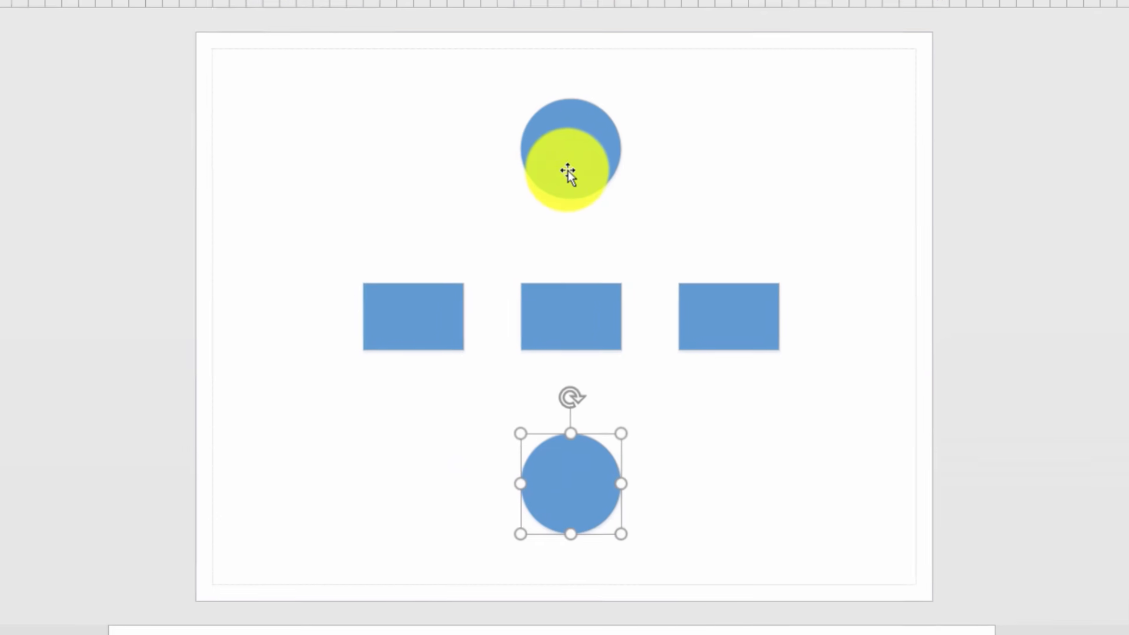
# - Shrink the upper circle, move it down to the middle rectangle's left edge, and enlarge it to match that rectangle's width
pyautogui.moveTo(659, 248); pyautogui.dragTo(658, 264)
pyautogui.moveTo(569, 196)
pyautogui.mouseDown()
pyautogui.moveTo(542, 197)
pyautogui.moveTo(570, 177)
pyautogui.moveTo(587, 190)
pyautogui.mouseUp()
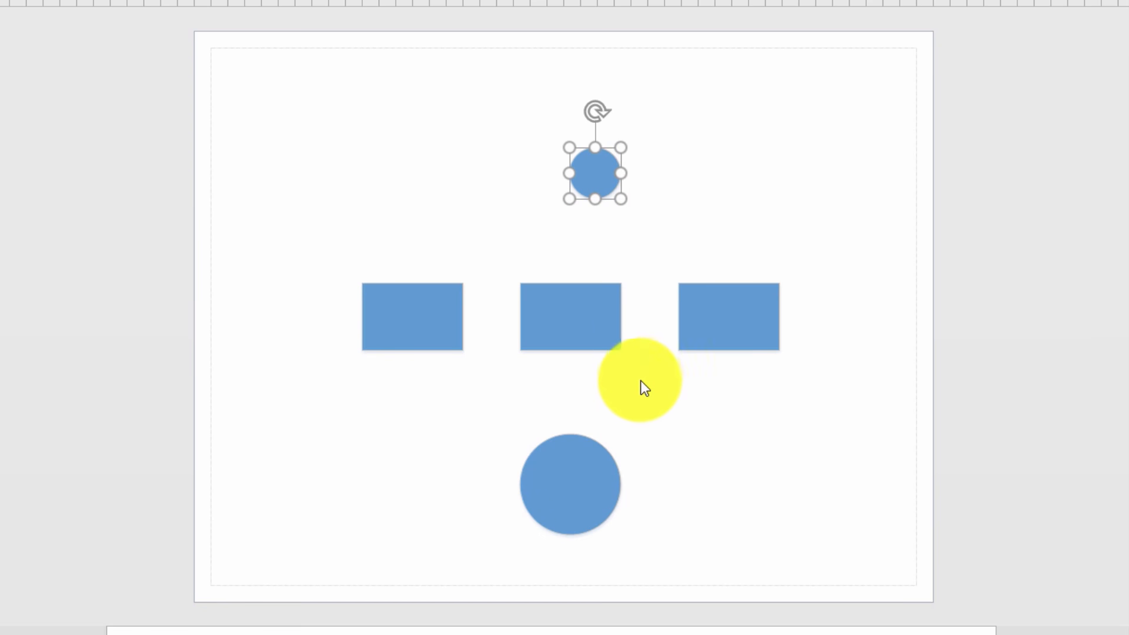
pyautogui.moveTo(595, 172); pyautogui.dragTo(563, 236)
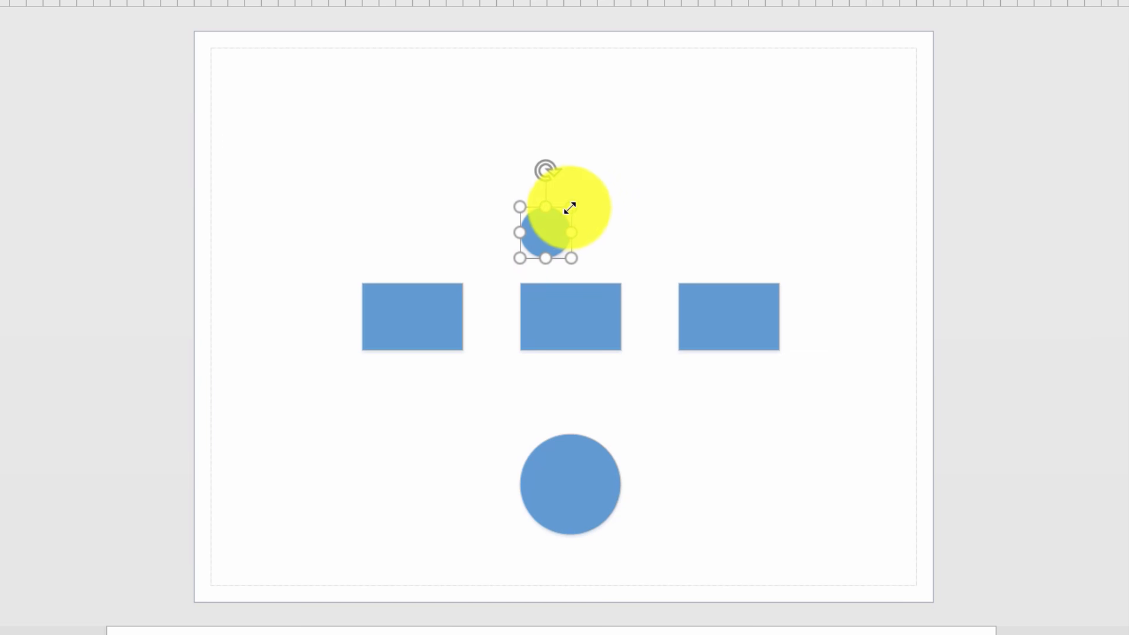
pyautogui.moveTo(570, 207); pyautogui.dragTo(625, 212)
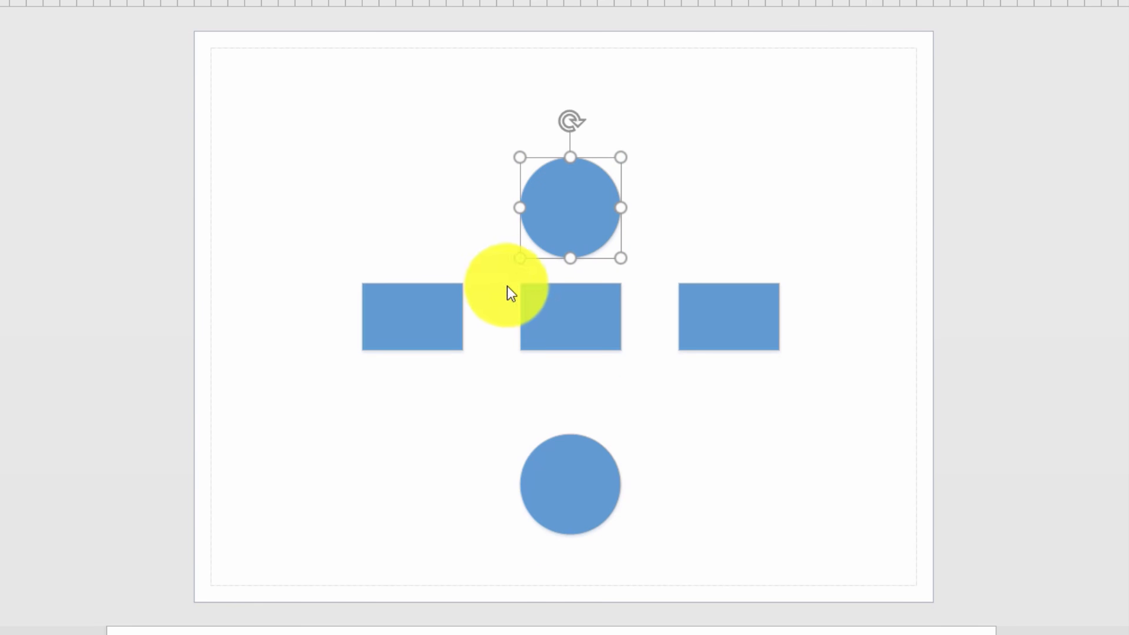
pyautogui.click(503, 222)
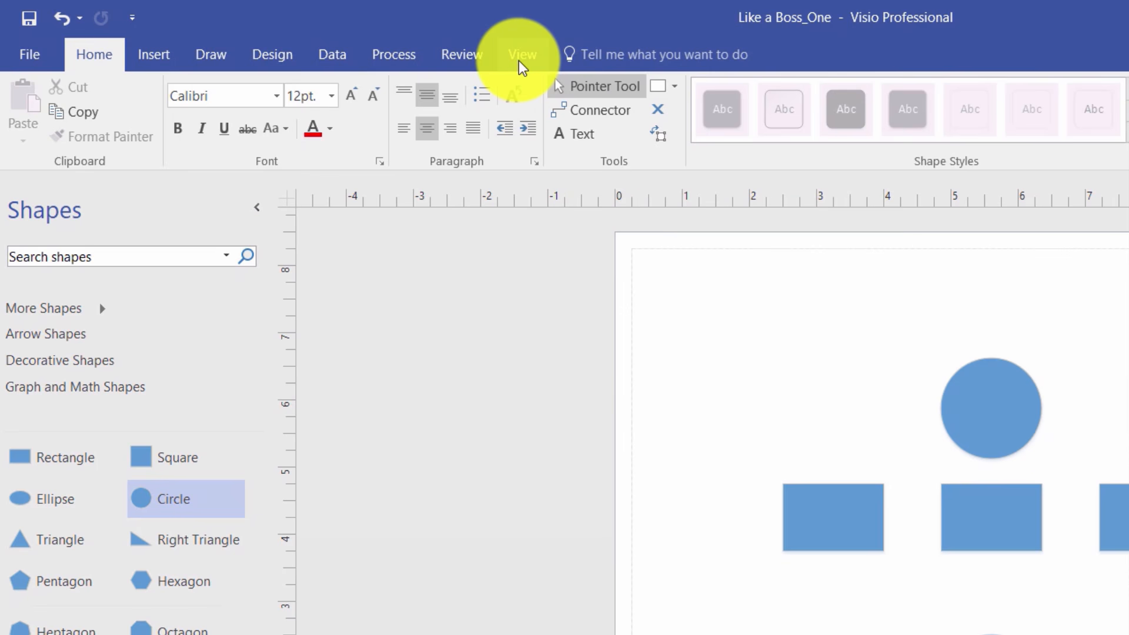
# - Turn off the Dynamic Grid and move the upper circle freely until it slightly overlaps the right rectangle's upper edge
pyautogui.click(517, 56)
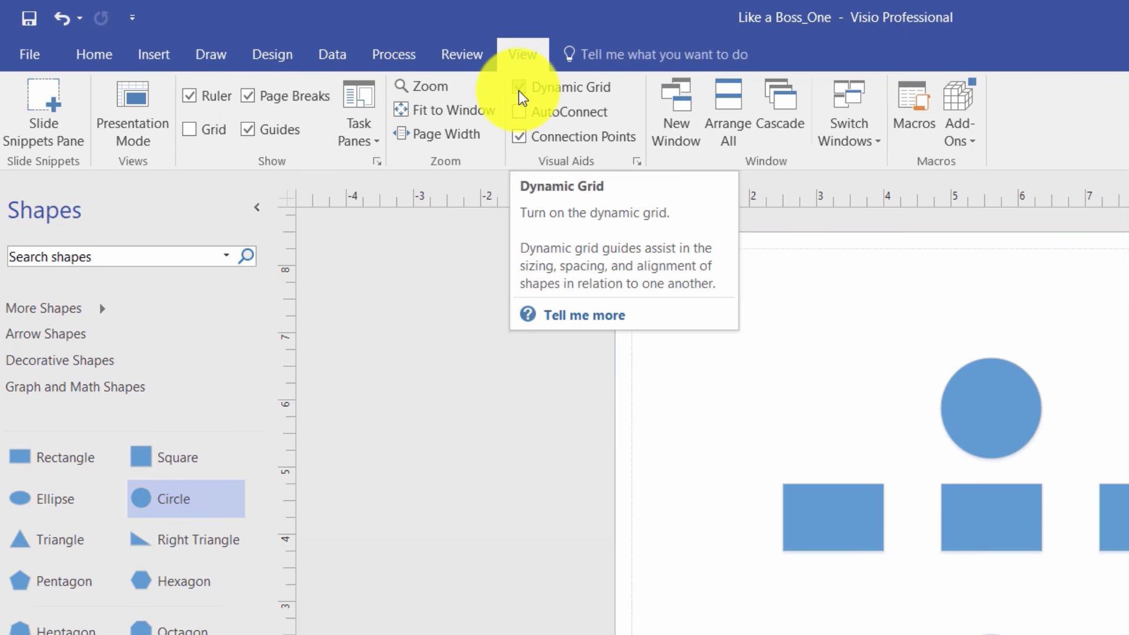
pyautogui.click(519, 88)
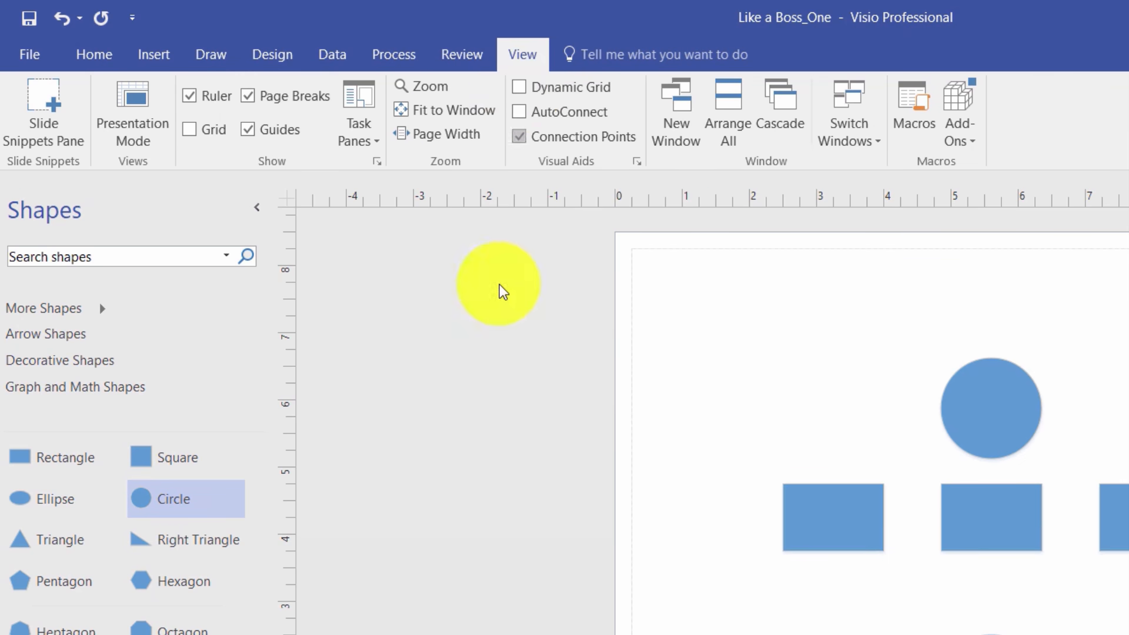
pyautogui.moveTo(1014, 404); pyautogui.dragTo(1128, 419)
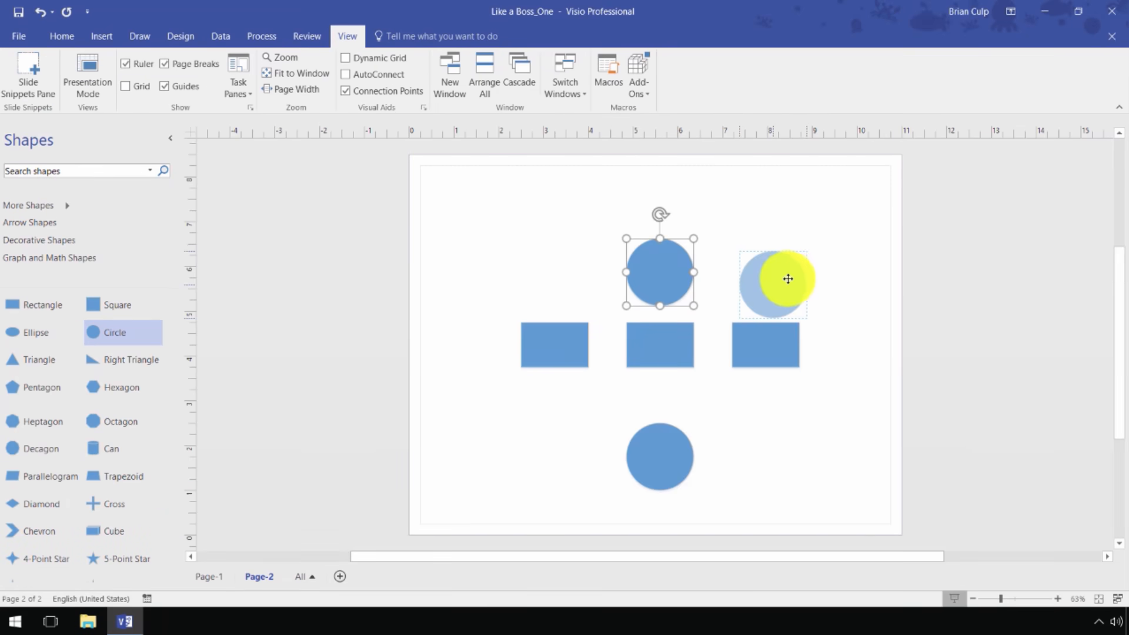
pyautogui.moveTo(788, 279); pyautogui.dragTo(802, 277)
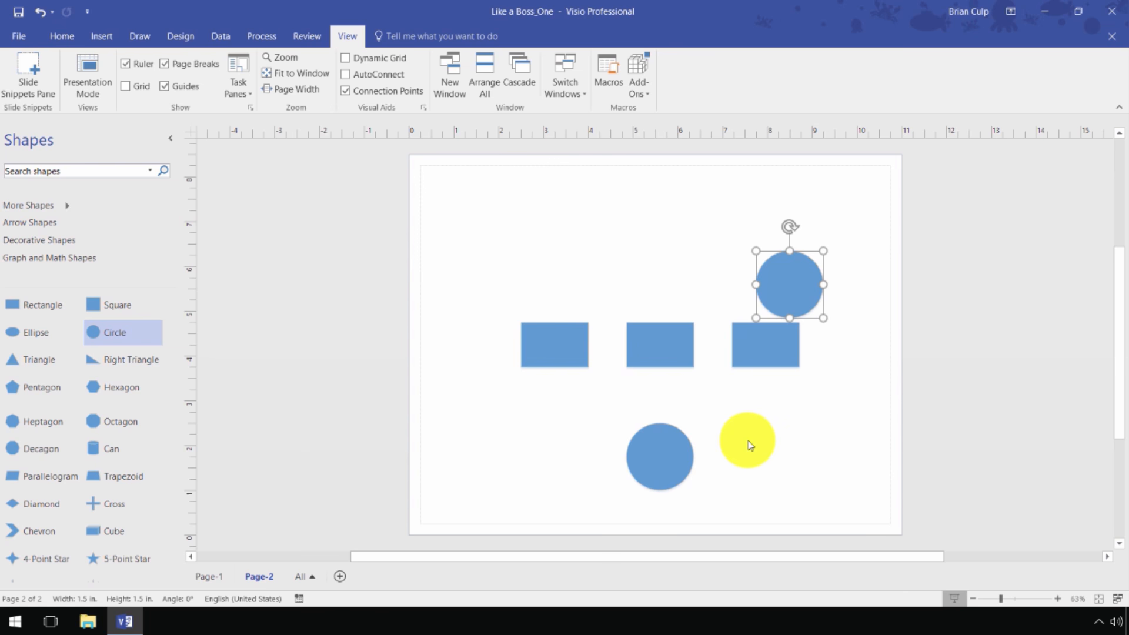
pyautogui.click(346, 59)
pyautogui.moveTo(802, 282); pyautogui.dragTo(817, 297)
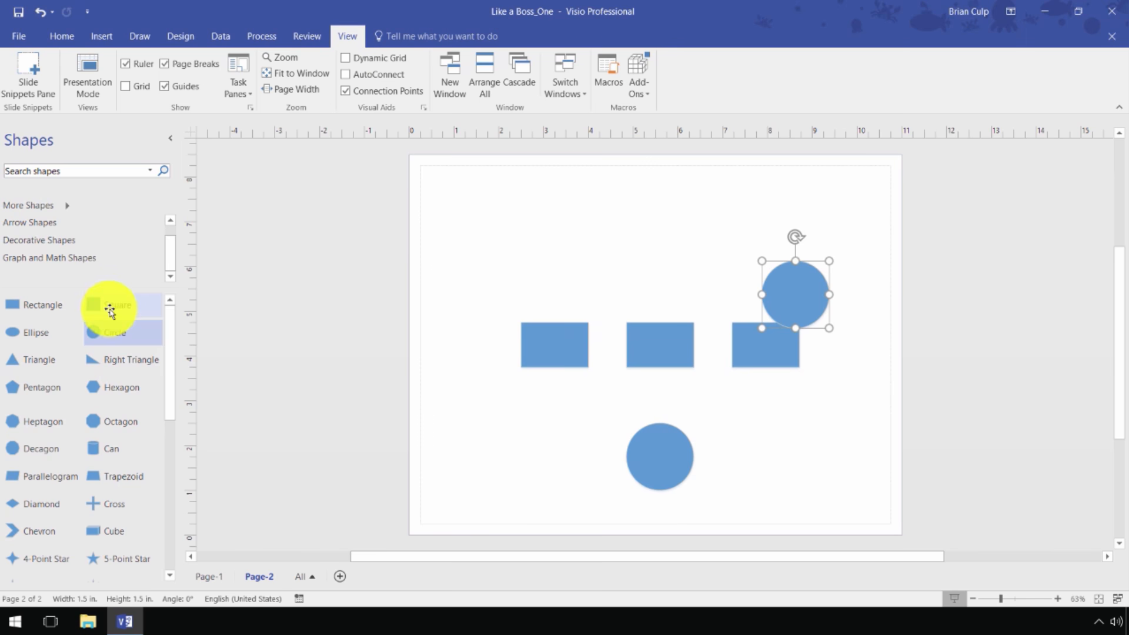
# - Place a square above the left rectangle, turn the Dynamic Grid back on, and snap the square to the standard spacing
pyautogui.moveTo(126, 307); pyautogui.dragTo(555, 271)
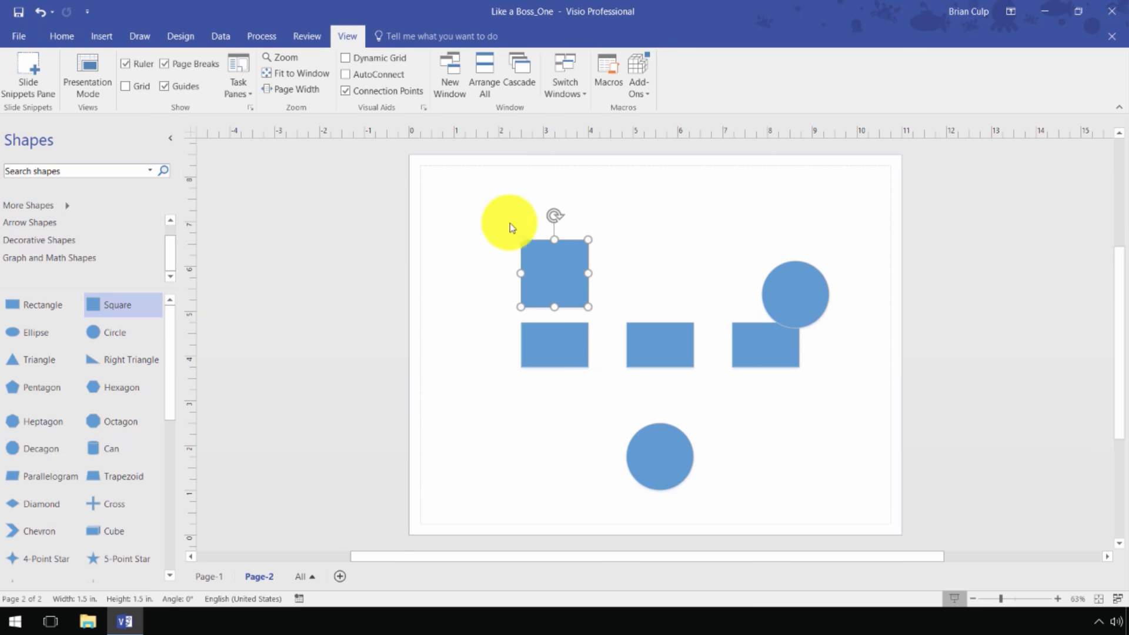
pyautogui.click(346, 58)
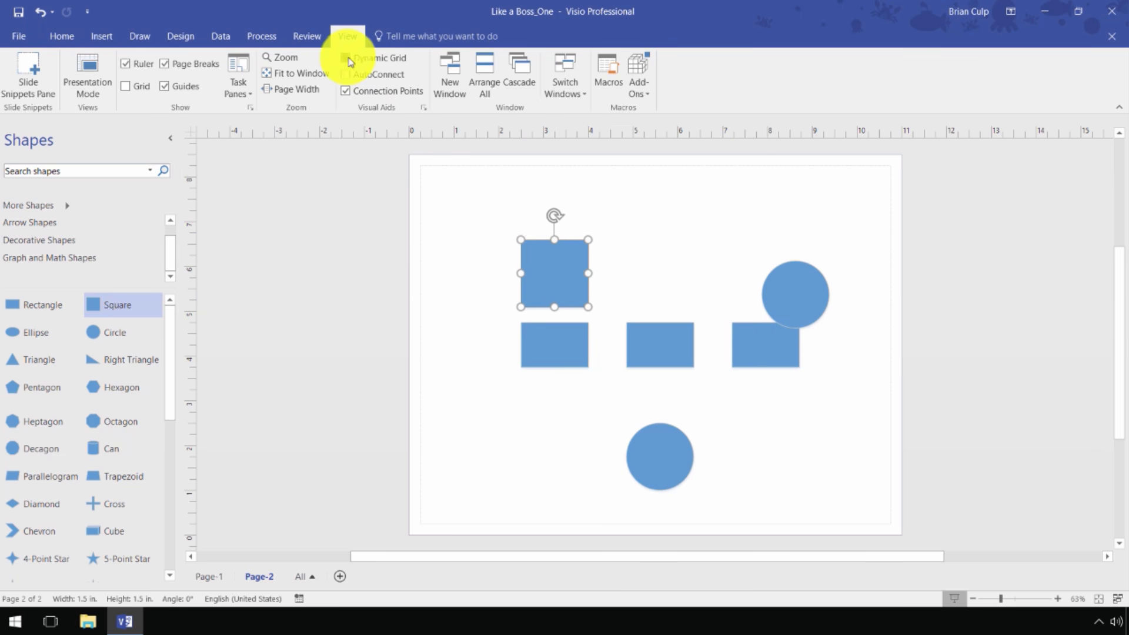
pyautogui.moveTo(529, 274)
pyautogui.mouseDown()
pyautogui.moveTo(506, 277)
pyautogui.moveTo(535, 272)
pyautogui.mouseUp()
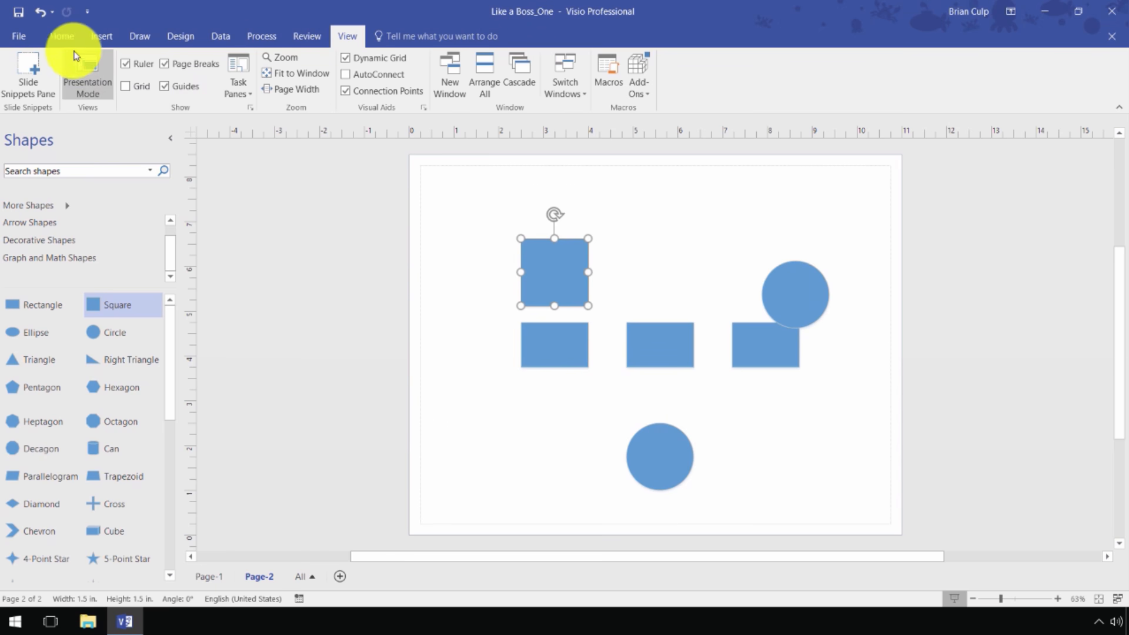
# - Examine the distance between shapes in the Position command's Spacing Options, and close the dialog without changing anything
pyautogui.click(61, 36)
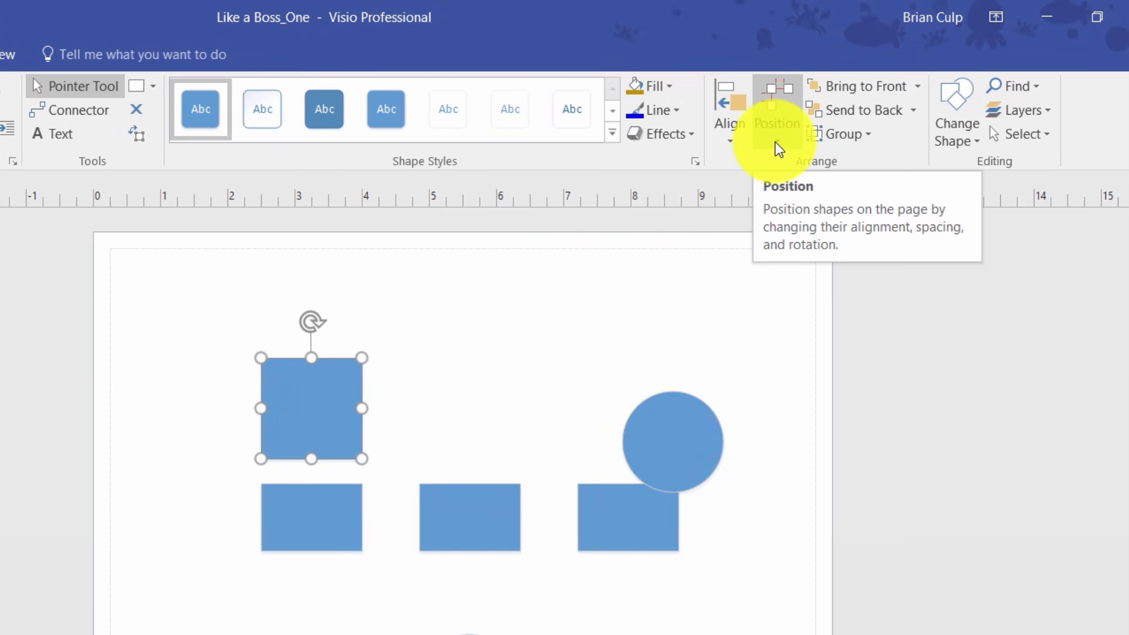
pyautogui.click(779, 150)
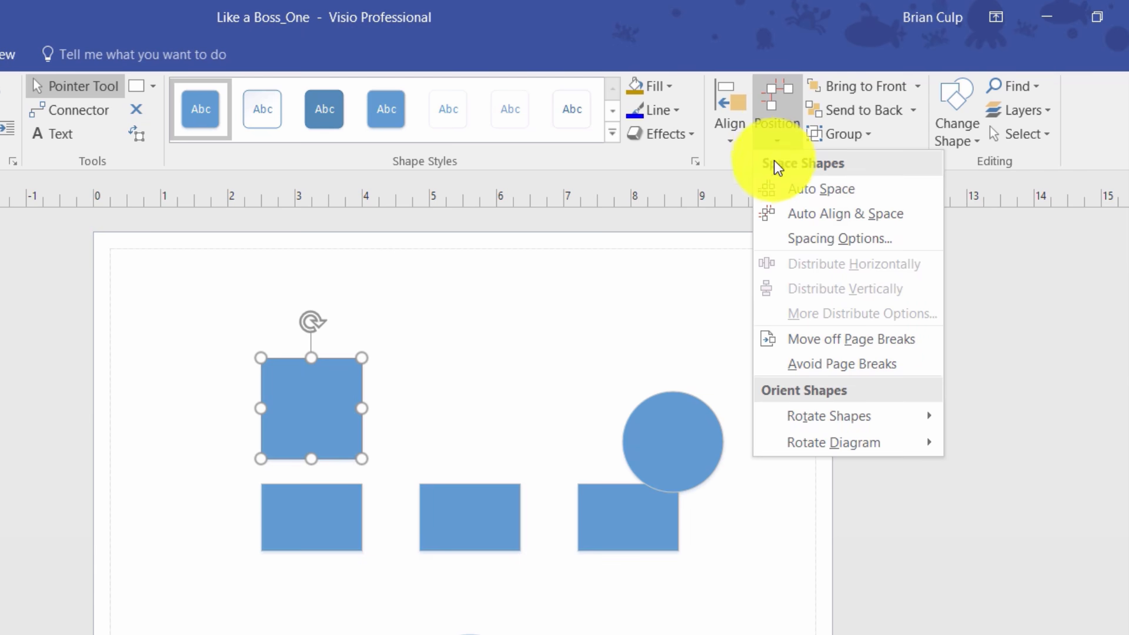
pyautogui.click(788, 238)
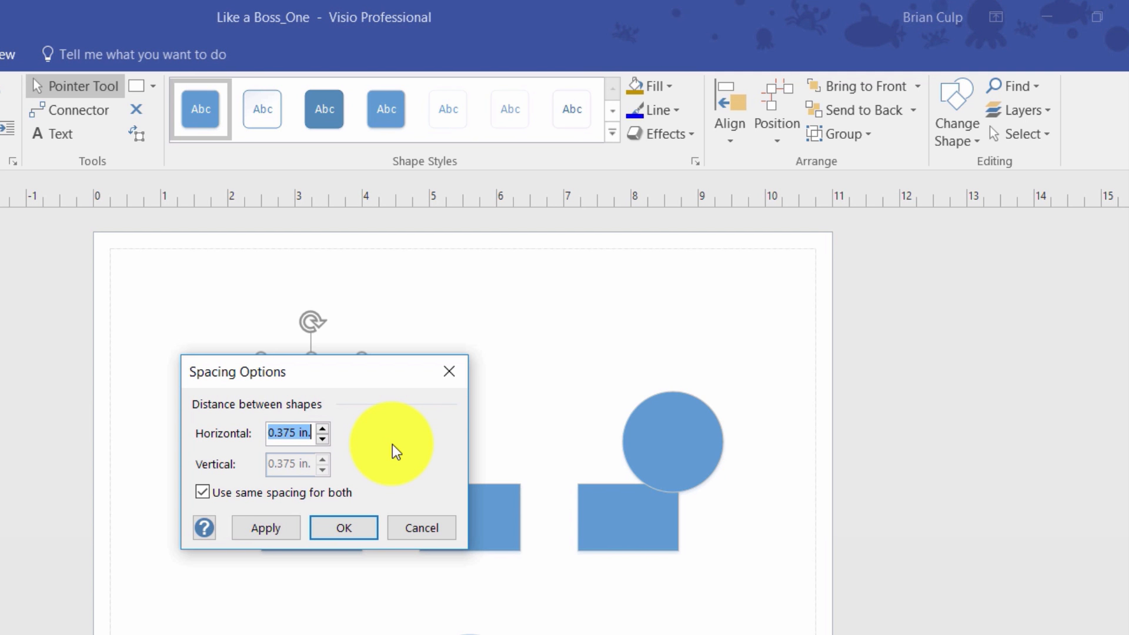
pyautogui.click(415, 528)
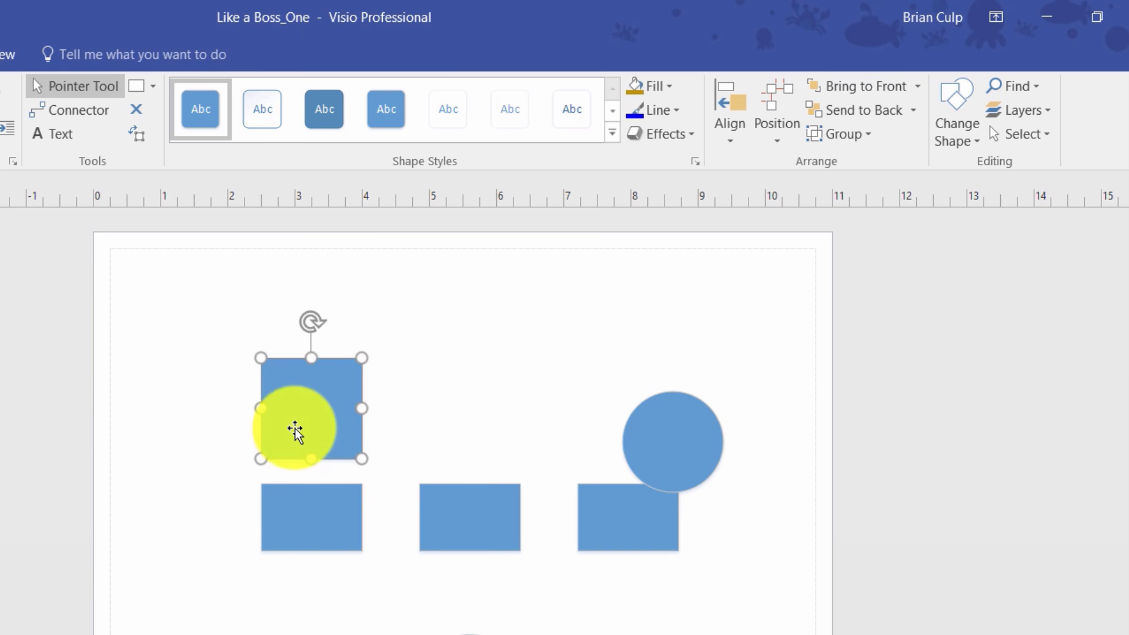
# - Move the square up to about 1.5 in above the left rectangle, keeping the two aligned
pyautogui.moveTo(295, 428)
pyautogui.mouseDown()
pyautogui.moveTo(295, 440)
pyautogui.moveTo(247, 441)
pyautogui.moveTo(299, 435)
pyautogui.mouseUp()
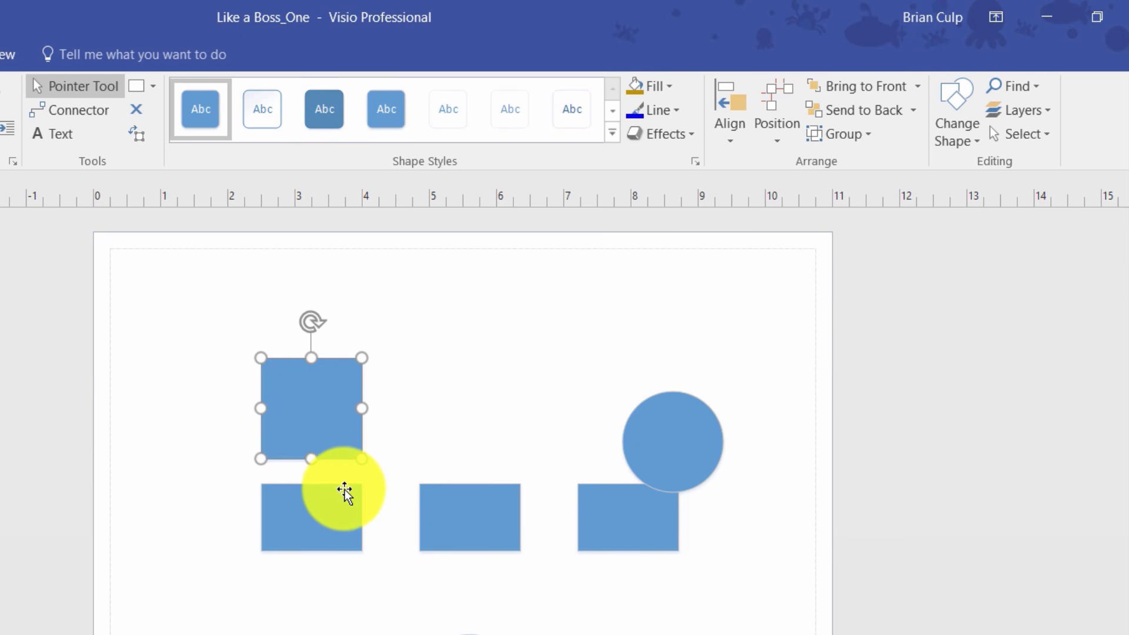
pyautogui.moveTo(337, 432); pyautogui.dragTo(332, 359)
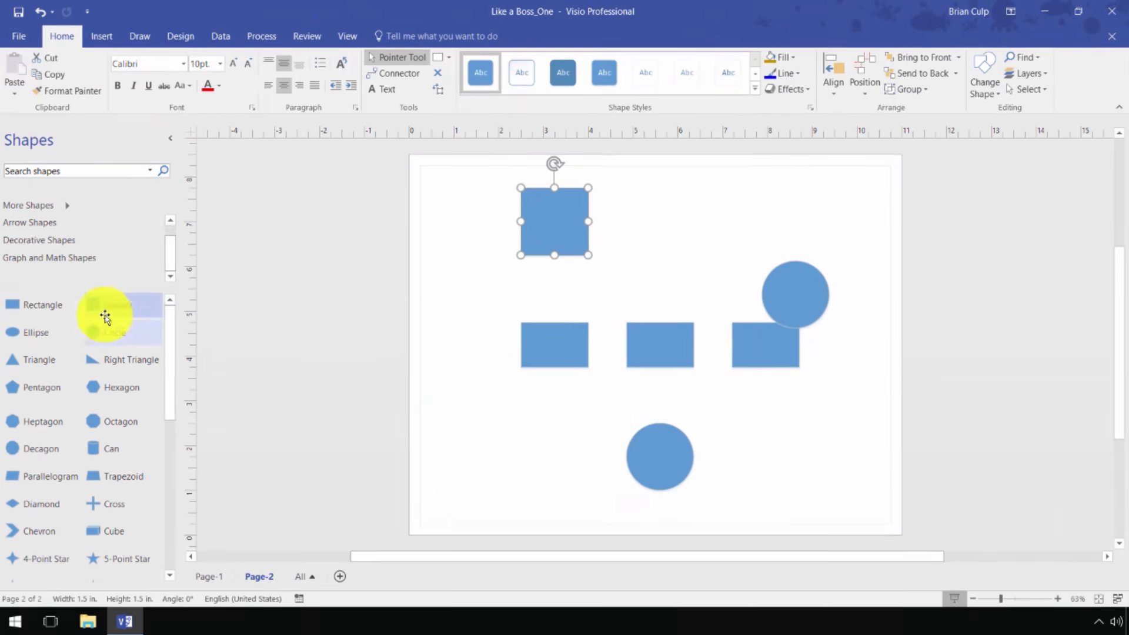
# - Place a second square below the left rectangle, aligned with it and at the same distance as the square above
pyautogui.moveTo(108, 310); pyautogui.dragTo(557, 469)
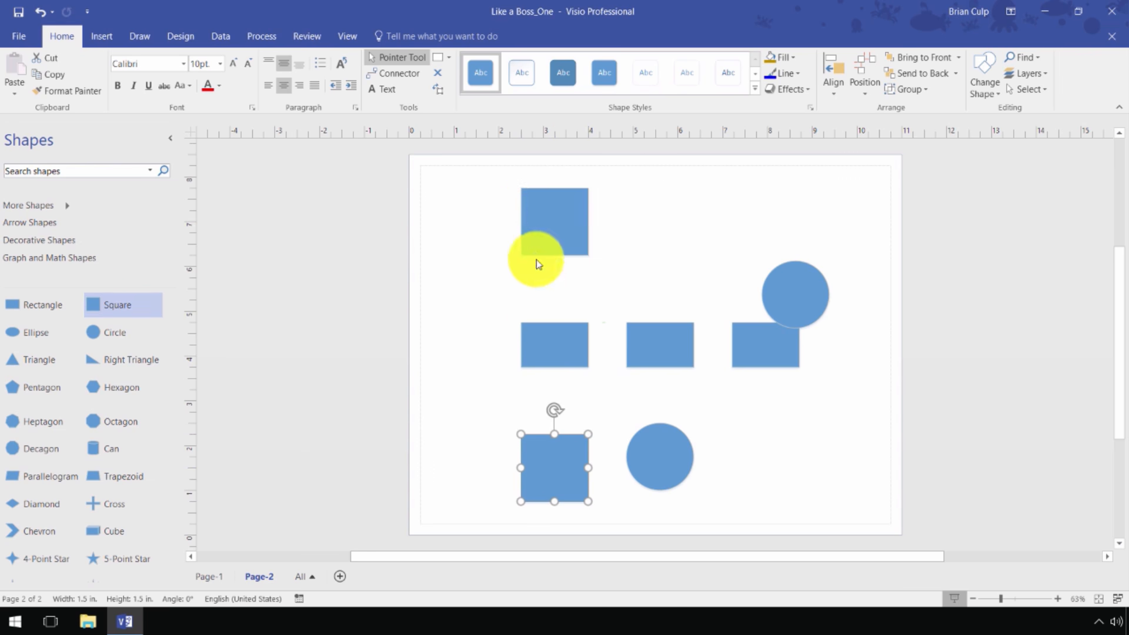
pyautogui.click(522, 221)
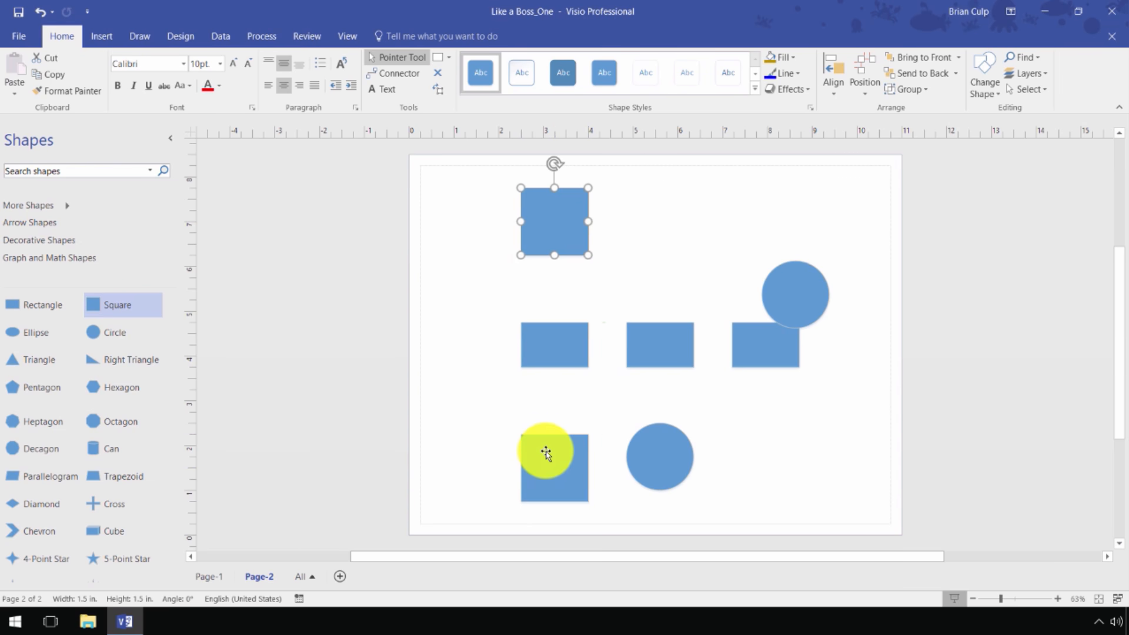
pyautogui.click(545, 453)
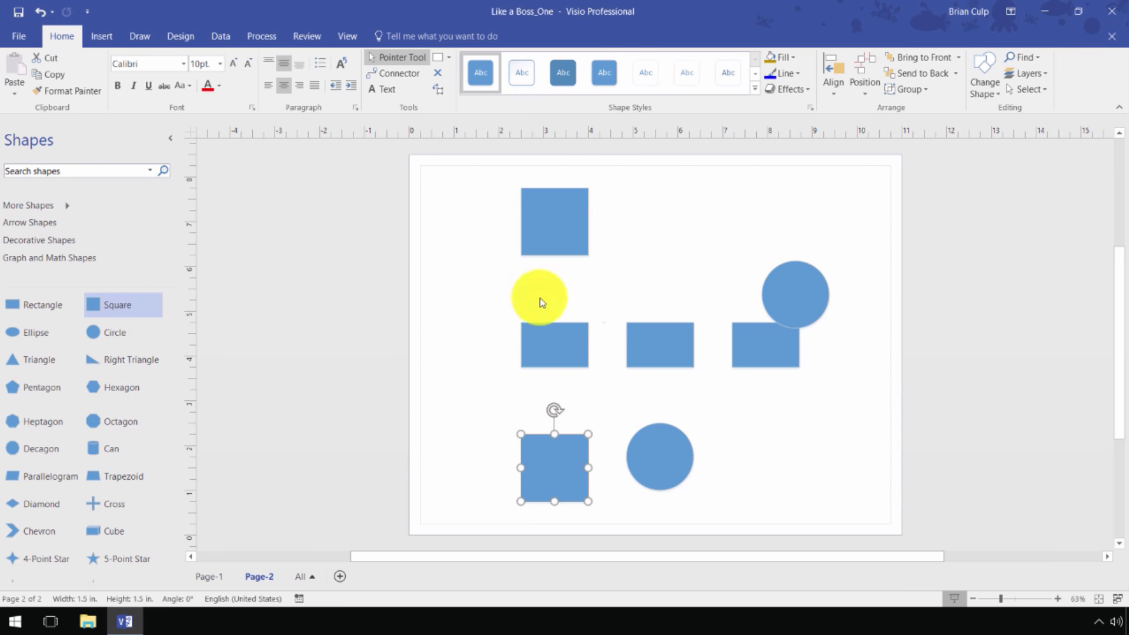
pyautogui.click(464, 345)
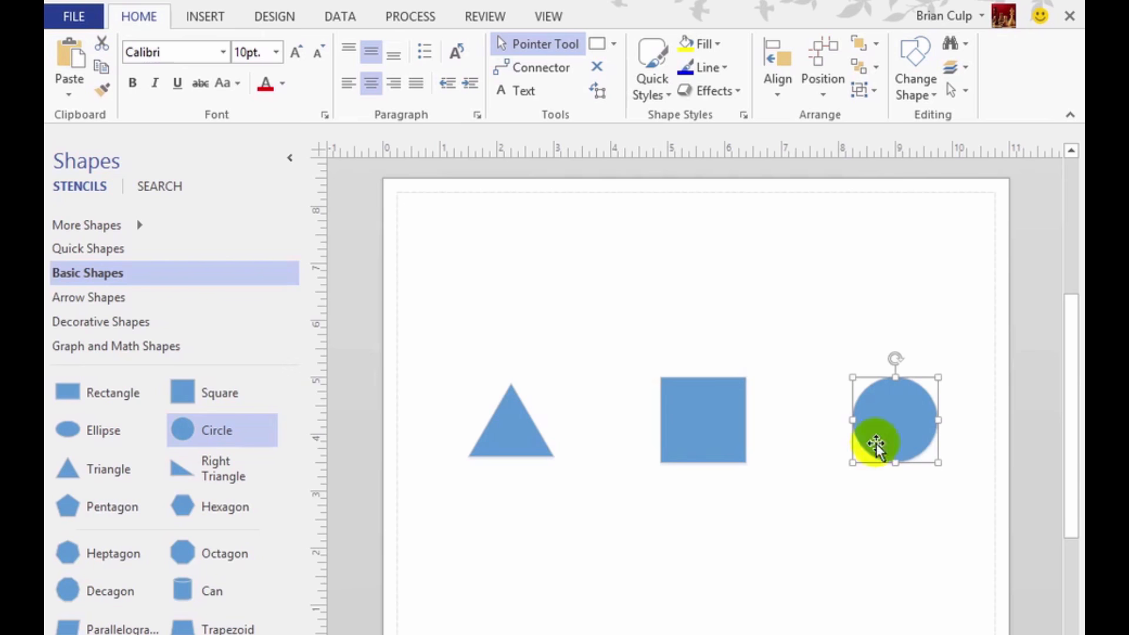
# - In the drawing with a triangle, square and circle, select the square and the triangle one at a time, and clear the selection
pyautogui.click(734, 419)
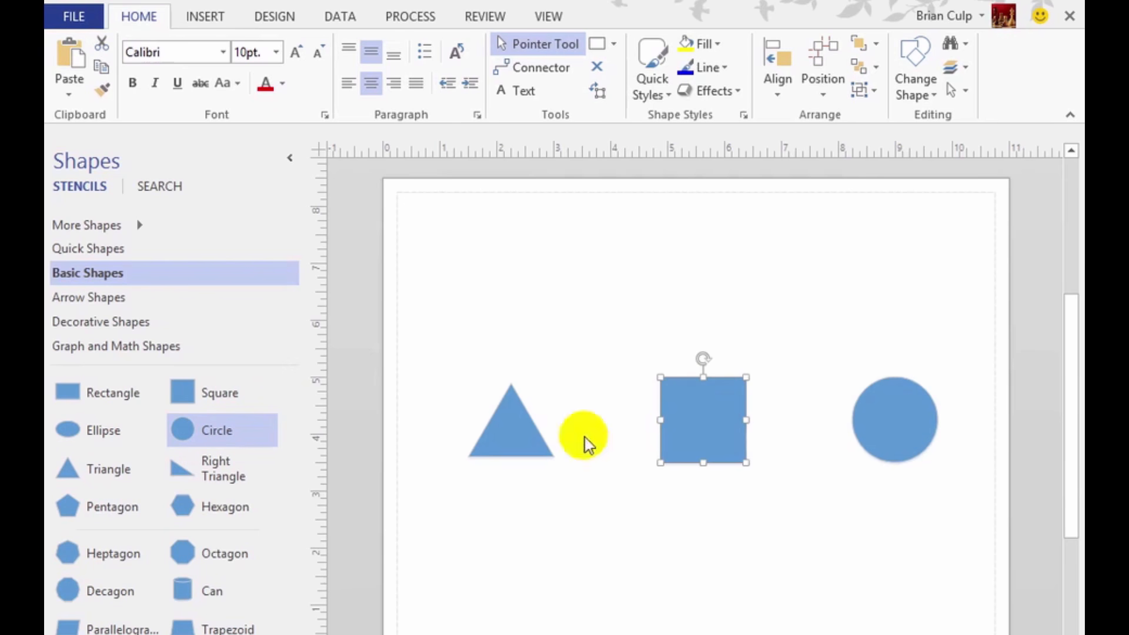
pyautogui.click(520, 439)
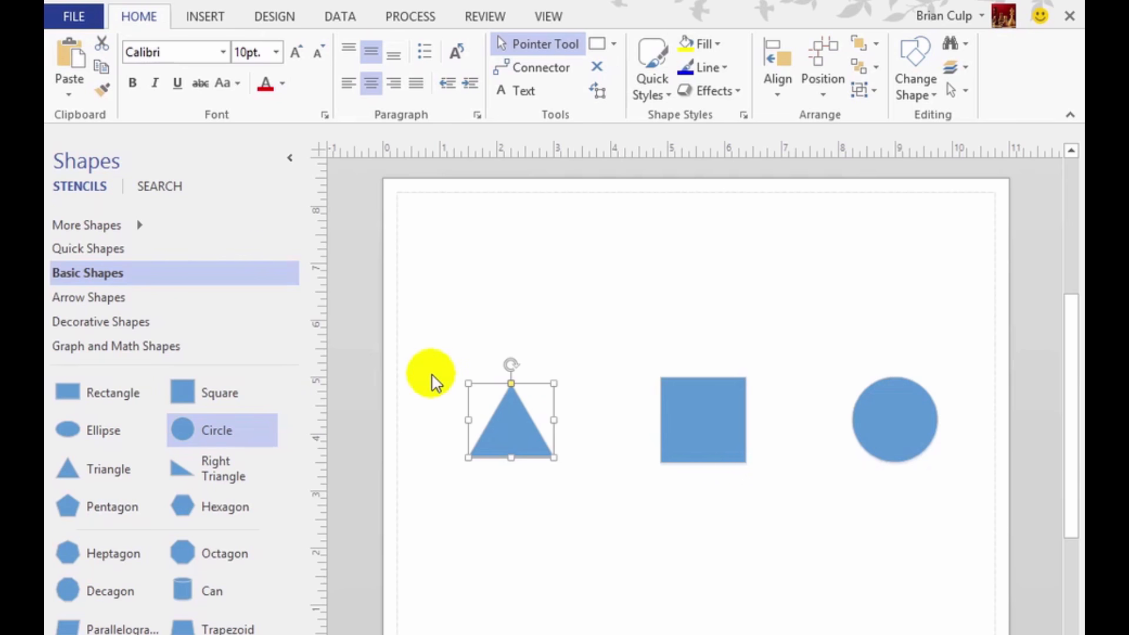
pyautogui.click(431, 375)
# - Try area selections around the triangle, over an empty part of the page, and across only a strip of the three shapes
pyautogui.moveTo(417, 384); pyautogui.dragTo(572, 512)
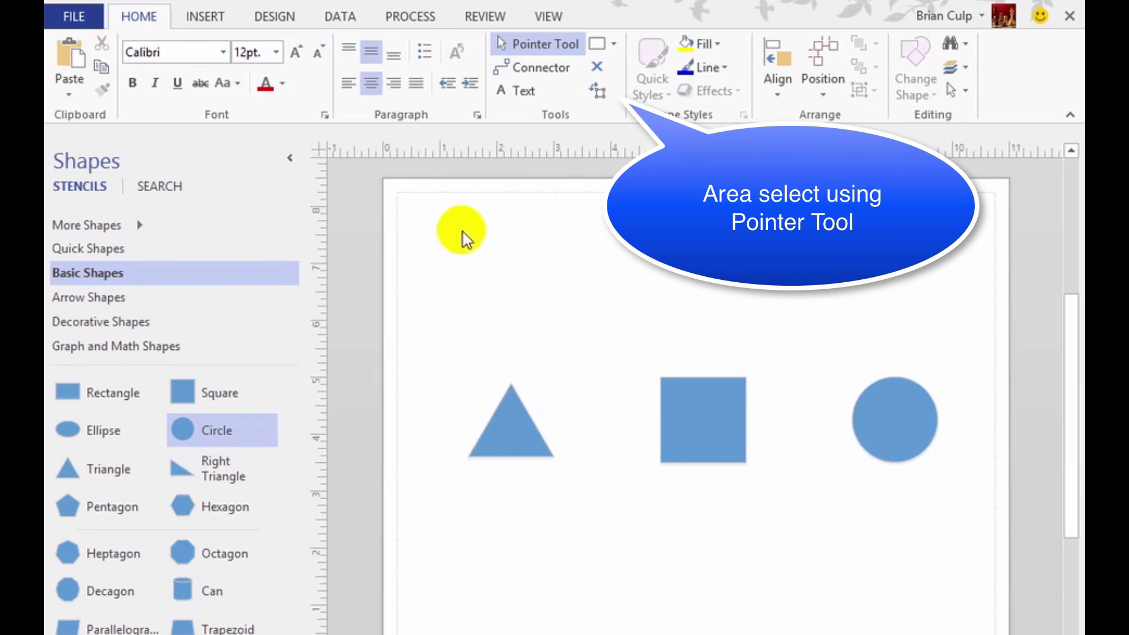
pyautogui.moveTo(460, 222); pyautogui.dragTo(639, 310)
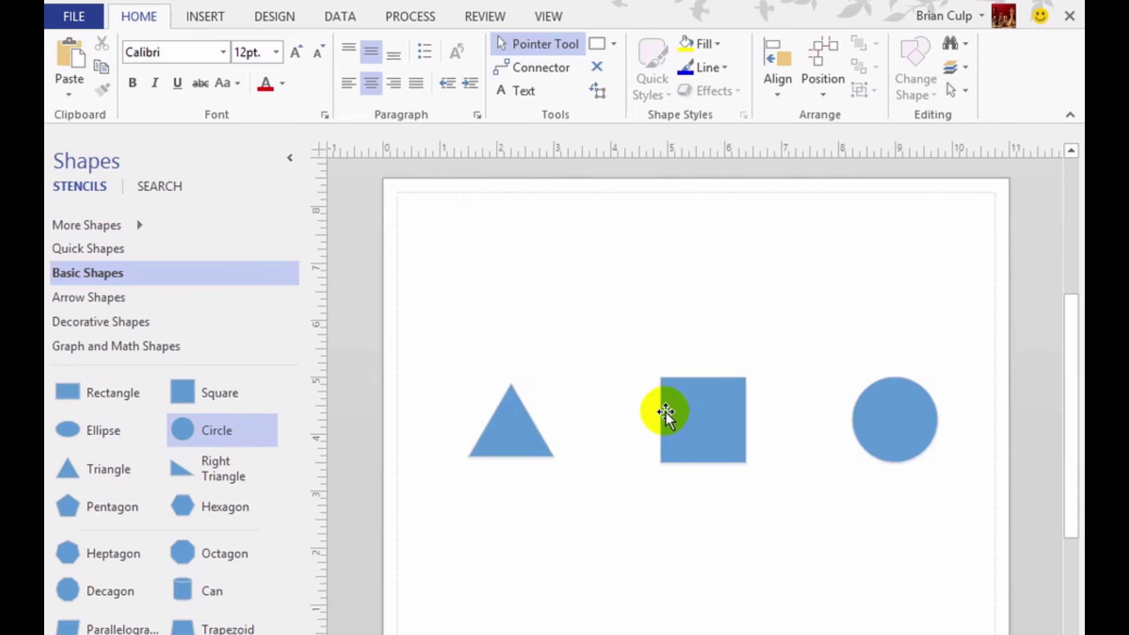
pyautogui.moveTo(449, 409); pyautogui.dragTo(959, 430)
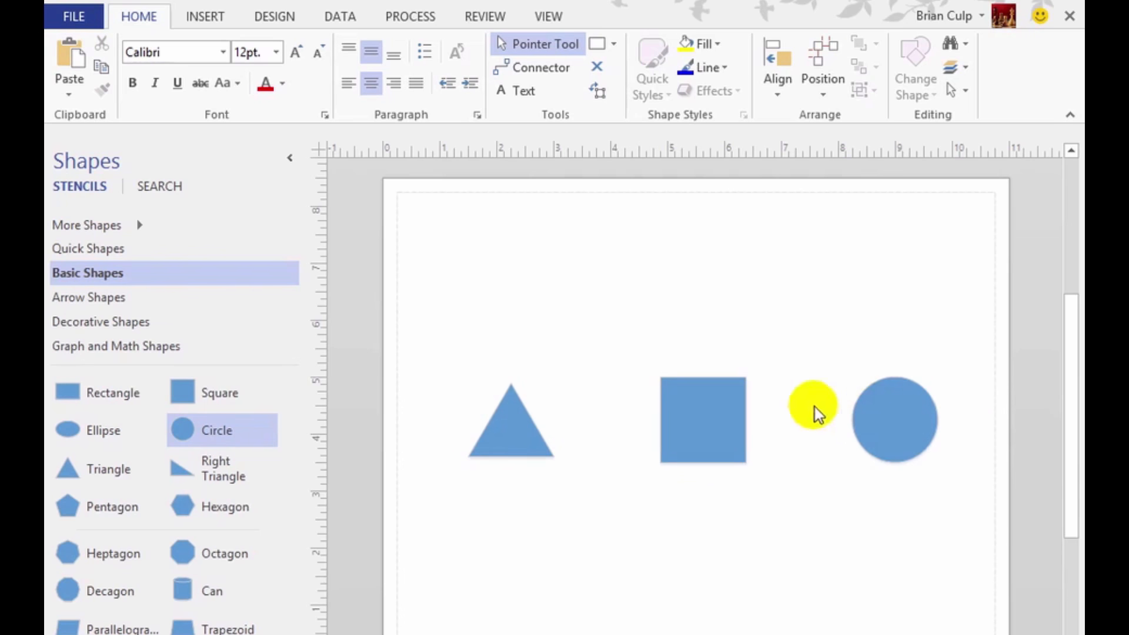
pyautogui.moveTo(419, 406); pyautogui.dragTo(1004, 439)
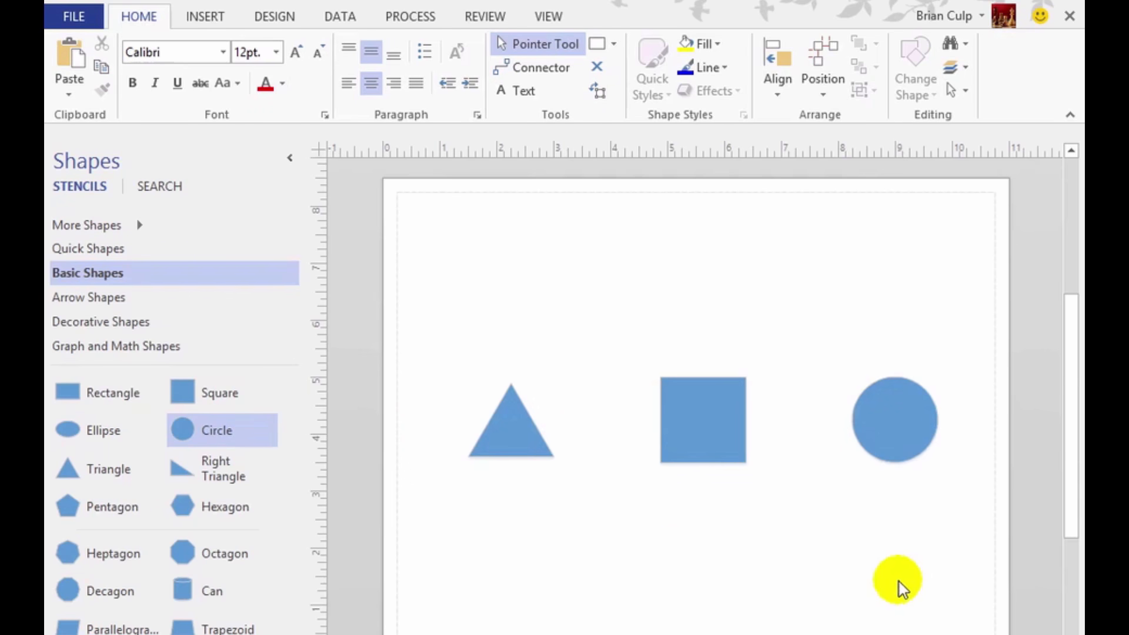
# - Area-select the triangle, square and circle, move them together up the page, and place a duplicate row about 3.5 in below
pyautogui.moveTo(428, 338); pyautogui.dragTo(970, 533)
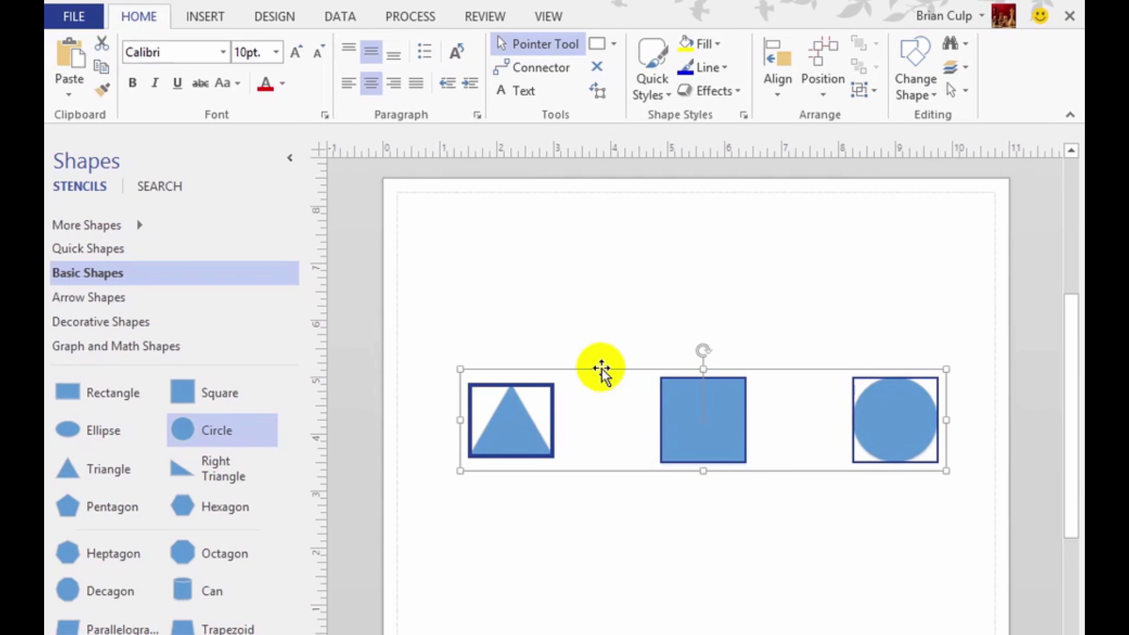
pyautogui.moveTo(602, 370); pyautogui.dragTo(594, 227)
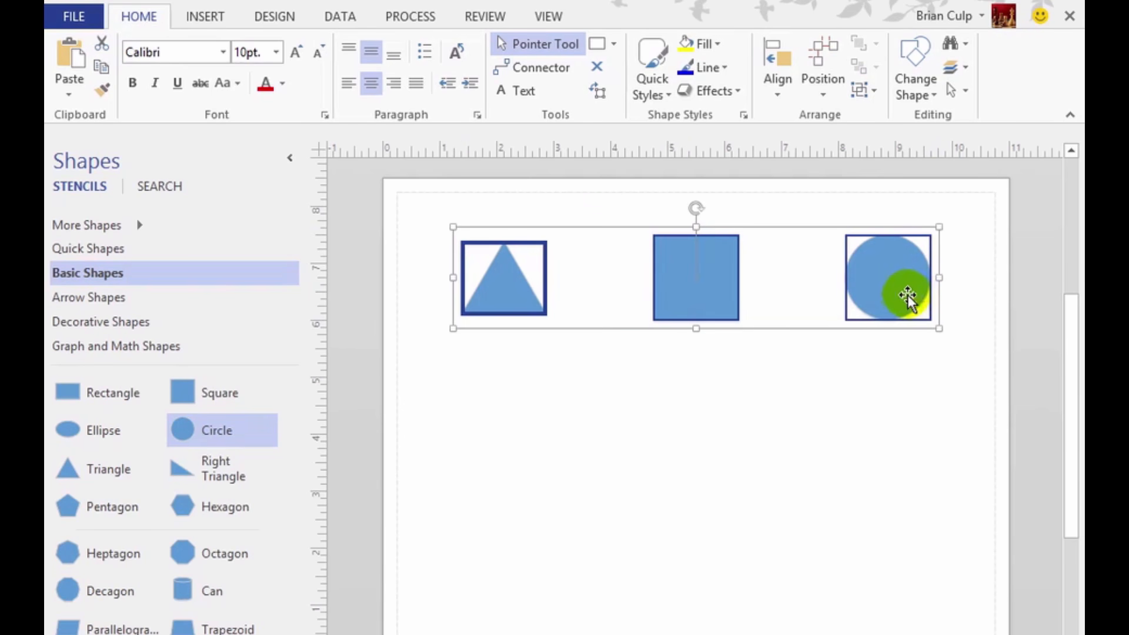
pyautogui.hotkey('ctrl', 'd')
pyautogui.moveTo(711, 324); pyautogui.dragTo(701, 503)
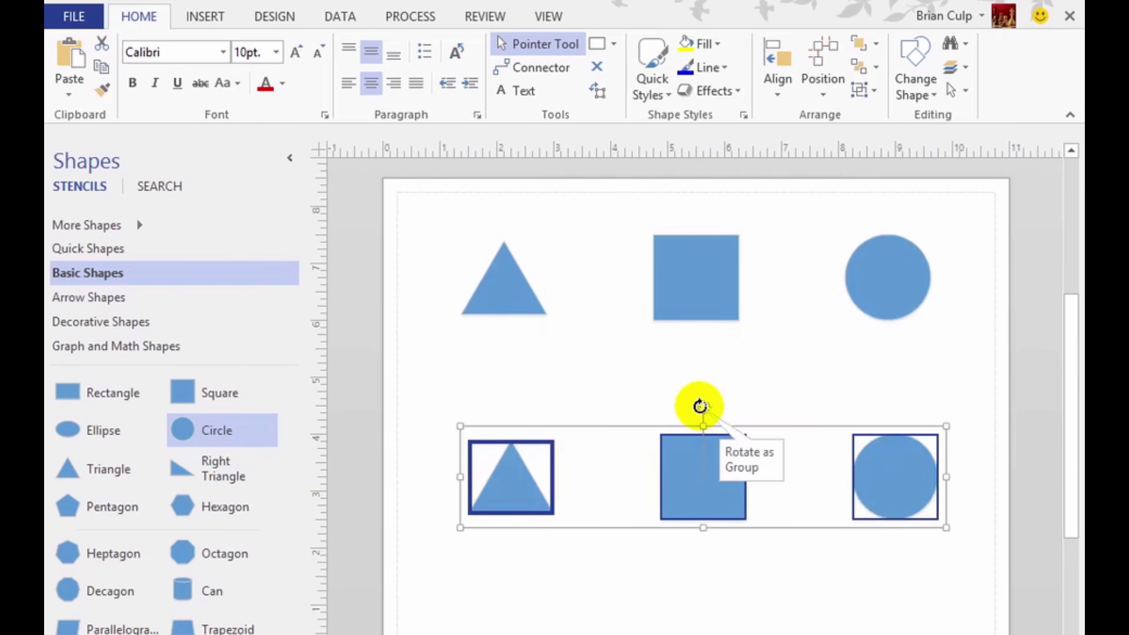
# - Area-select the three duplicated shapes and rotate them 180° as a group, then clear the selection
pyautogui.click(639, 387)
pyautogui.moveTo(428, 377); pyautogui.dragTo(986, 552)
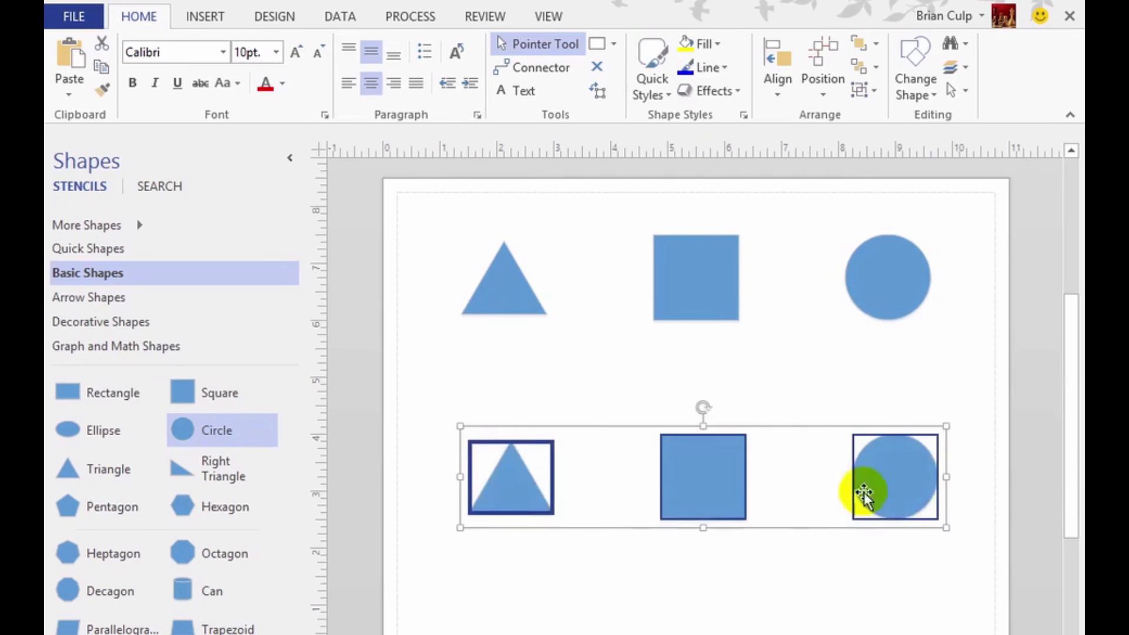
pyautogui.moveTo(706, 410); pyautogui.dragTo(701, 517)
pyautogui.click(569, 378)
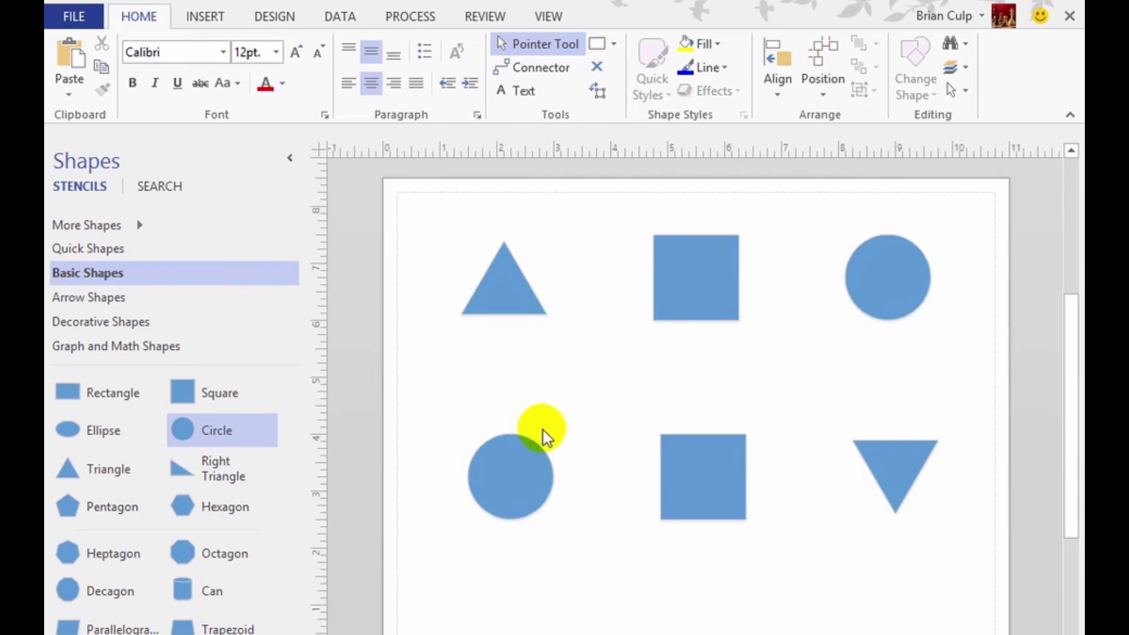
# - Select the upper triangle, upper square, upper circle and lower square one at a time
pyautogui.moveTo(447, 383); pyautogui.dragTo(794, 385)
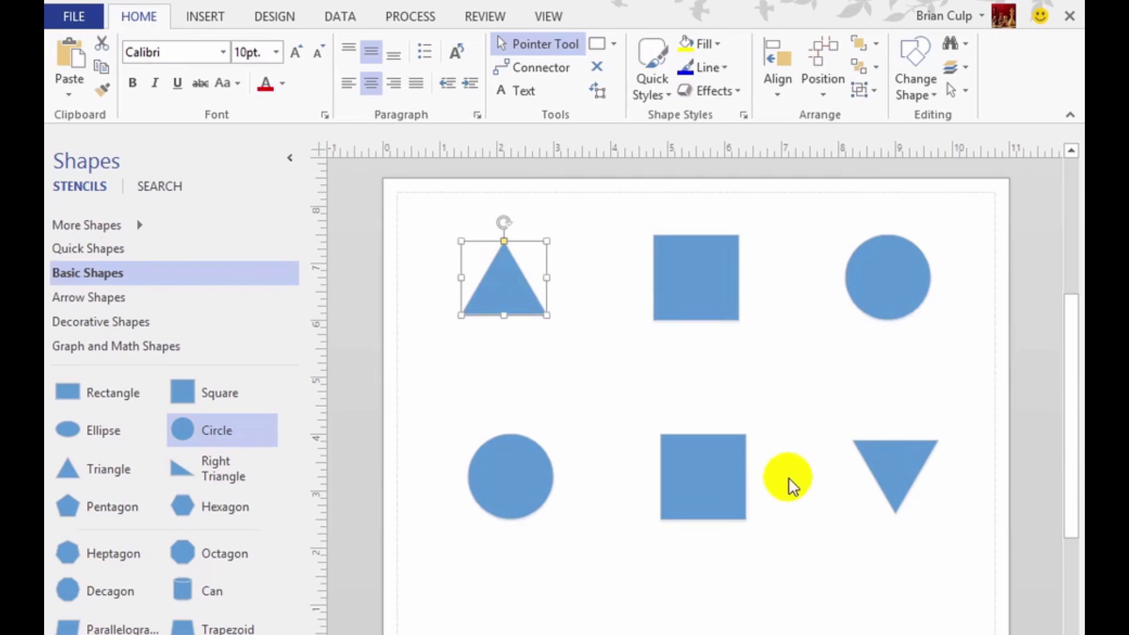
pyautogui.moveTo(480, 387); pyautogui.dragTo(757, 216)
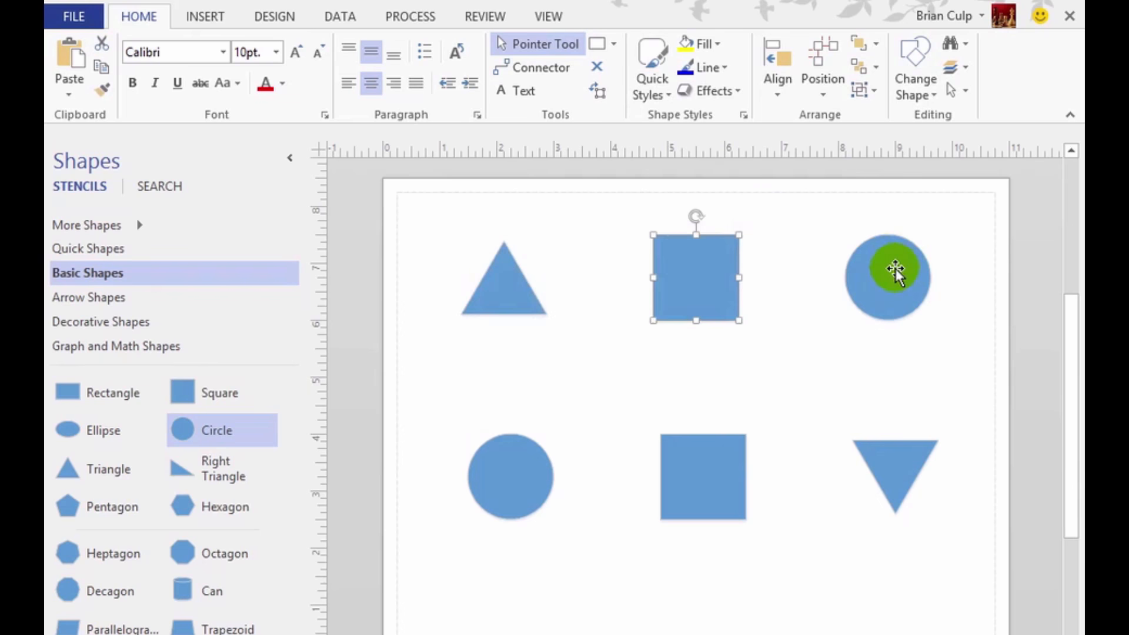
pyautogui.click(895, 269)
pyautogui.click(728, 461)
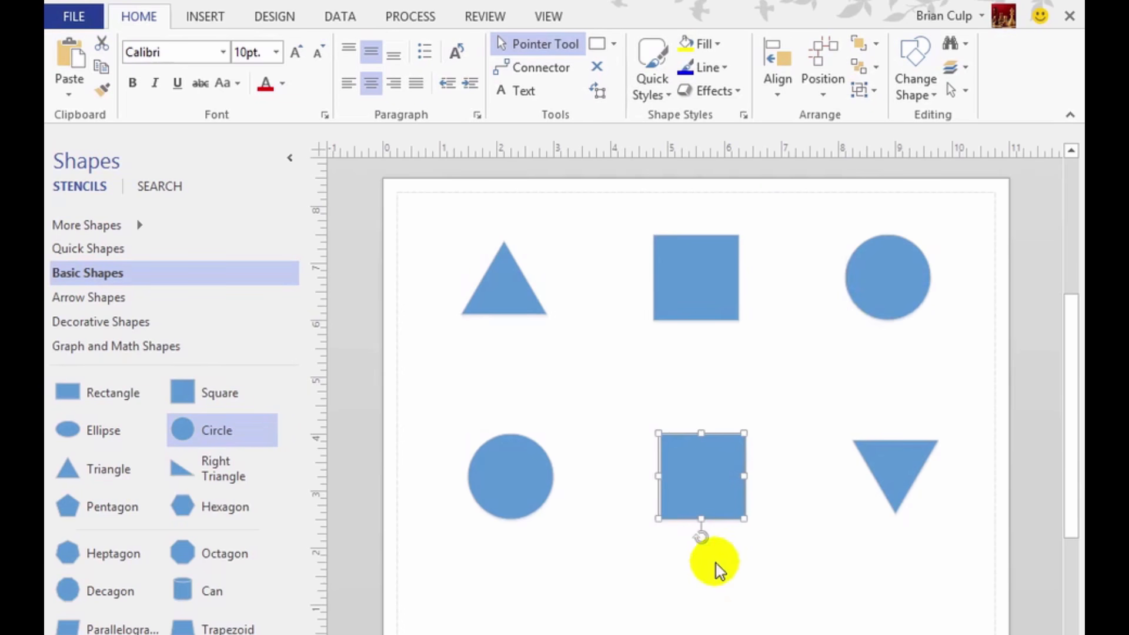
# - Select the lower square and the upper circle together, move them about 2 in down, and undo the move
pyautogui.click(705, 478)
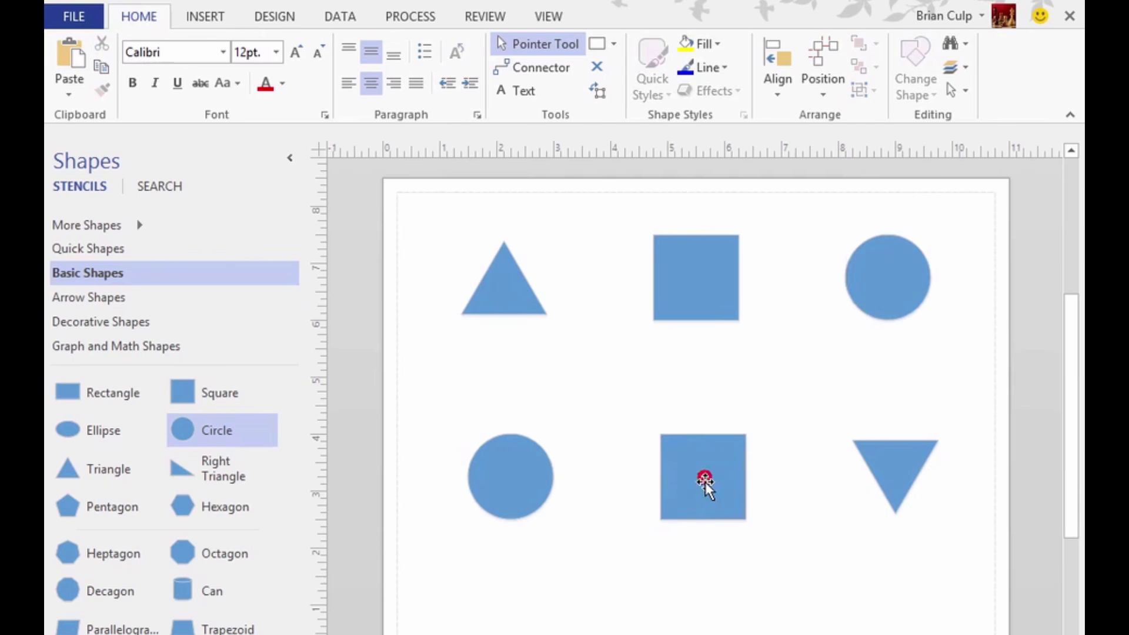
pyautogui.keyDown('ctrl'); pyautogui.click(880, 281); pyautogui.keyUp('ctrl')
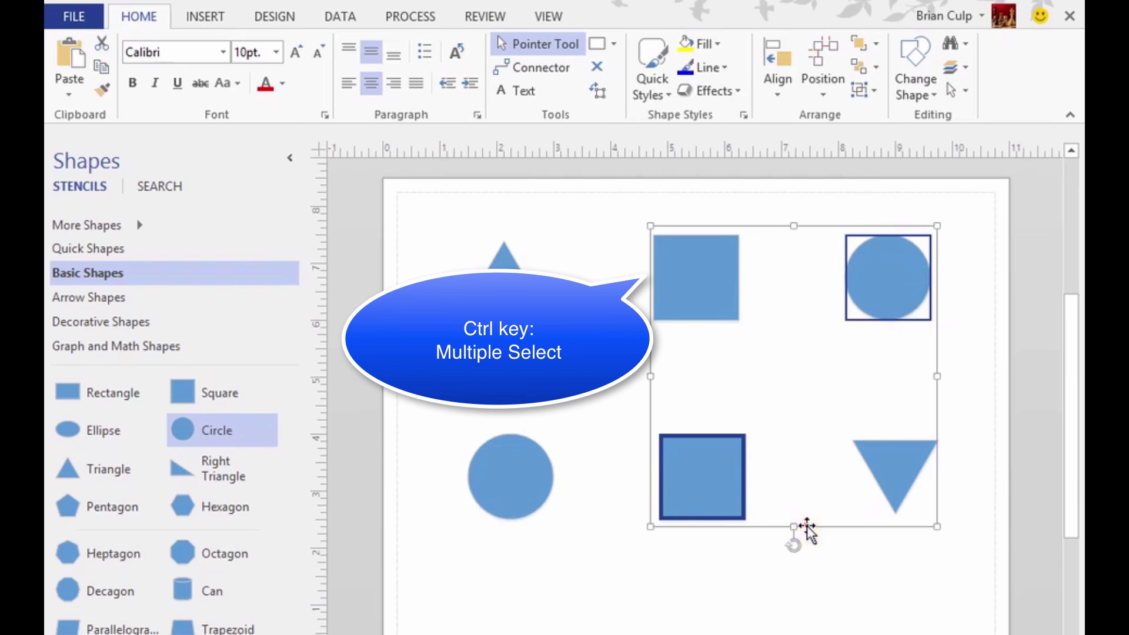
pyautogui.moveTo(806, 525); pyautogui.dragTo(814, 634)
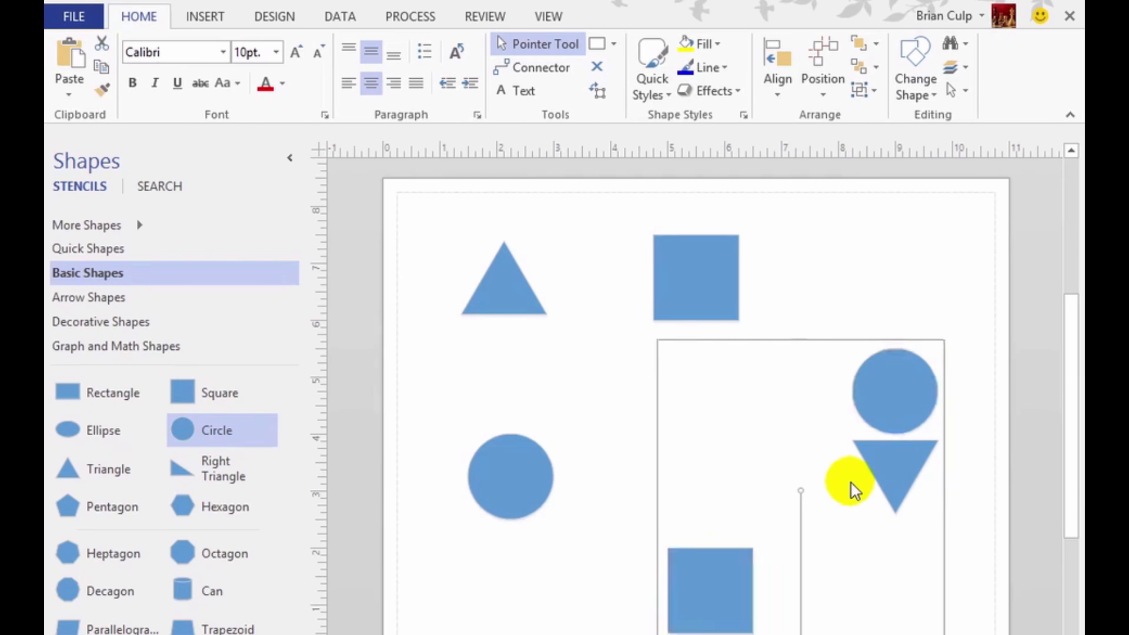
pyautogui.hotkey('ctrl', 'z')
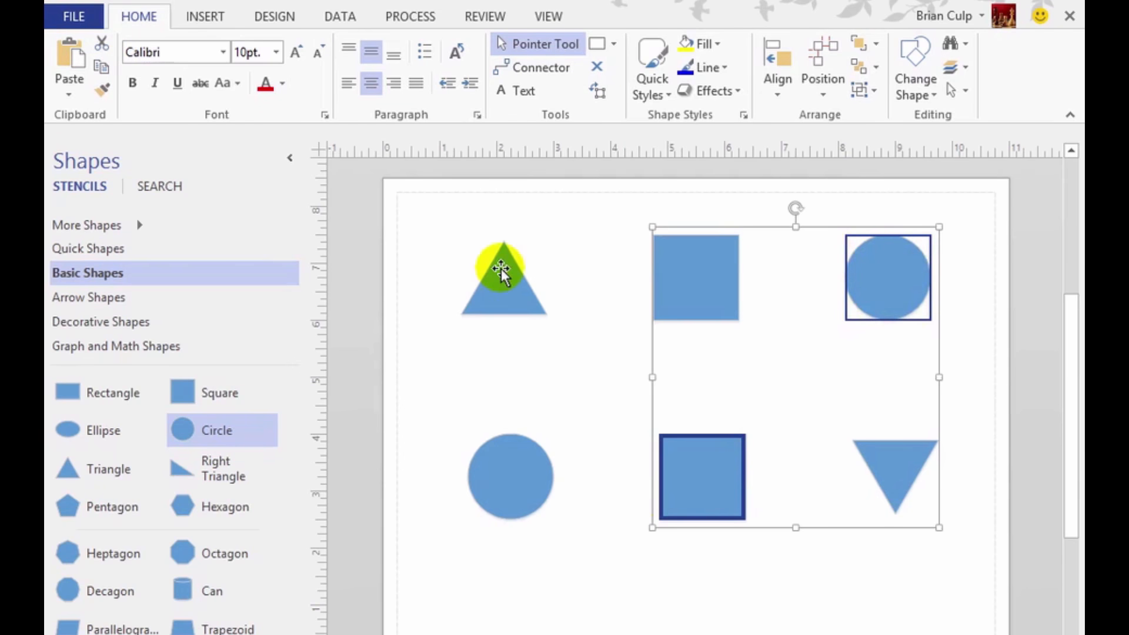
# - Select the upper triangle and the inverted triangle together, move them about 1.75 in down, and undo the move
pyautogui.click(503, 276)
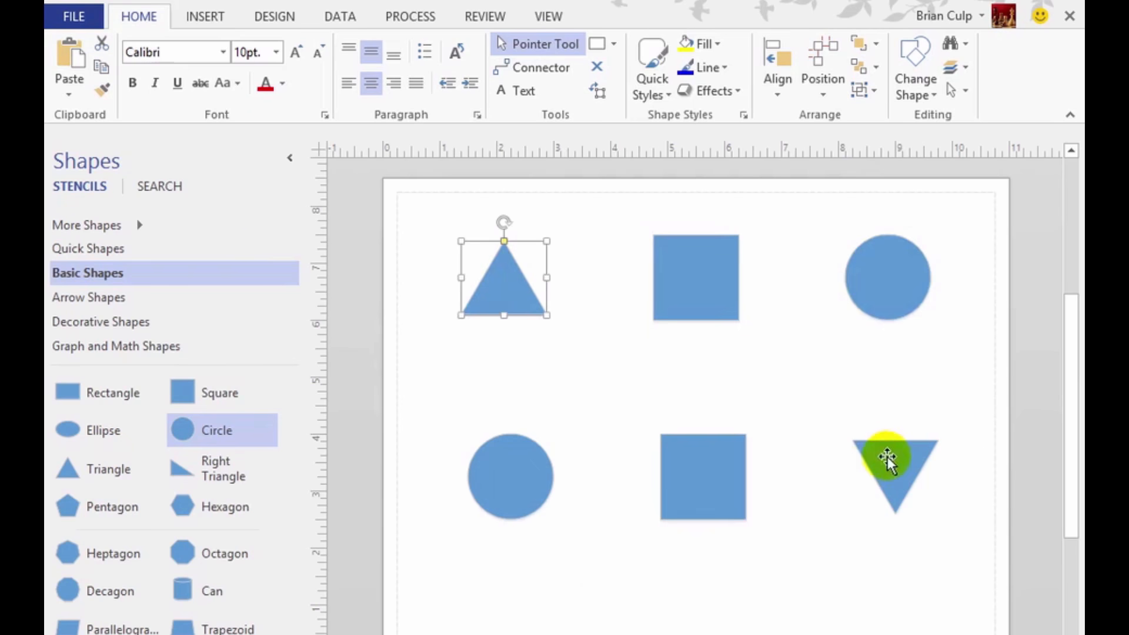
pyautogui.keyDown('shift'); pyautogui.click(905, 465); pyautogui.keyUp('shift')
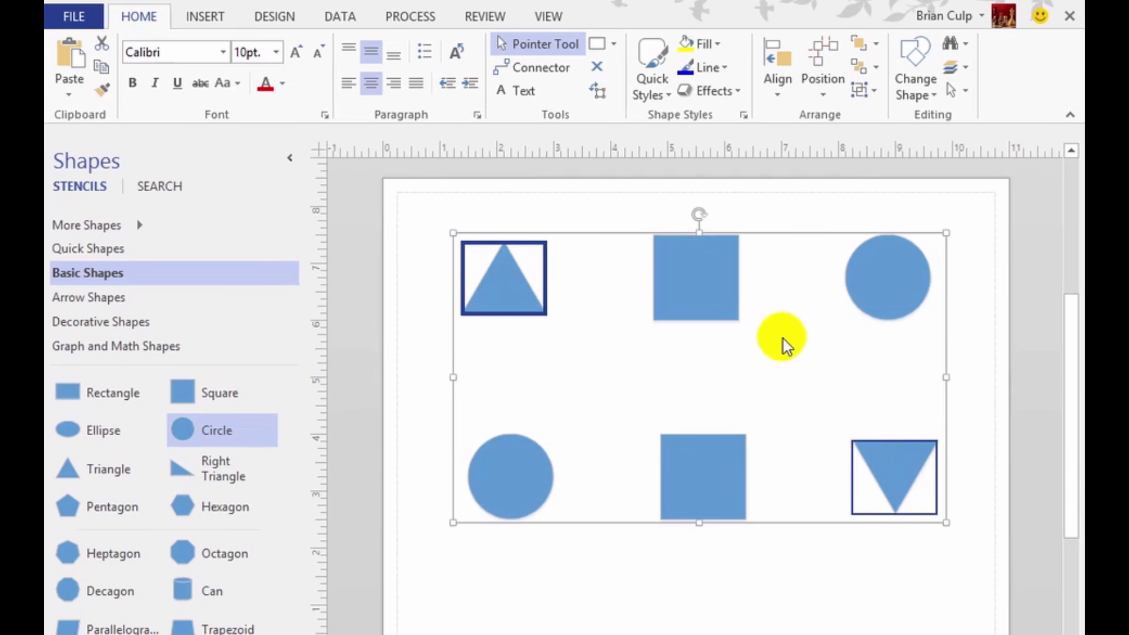
pyautogui.moveTo(756, 235); pyautogui.dragTo(763, 335)
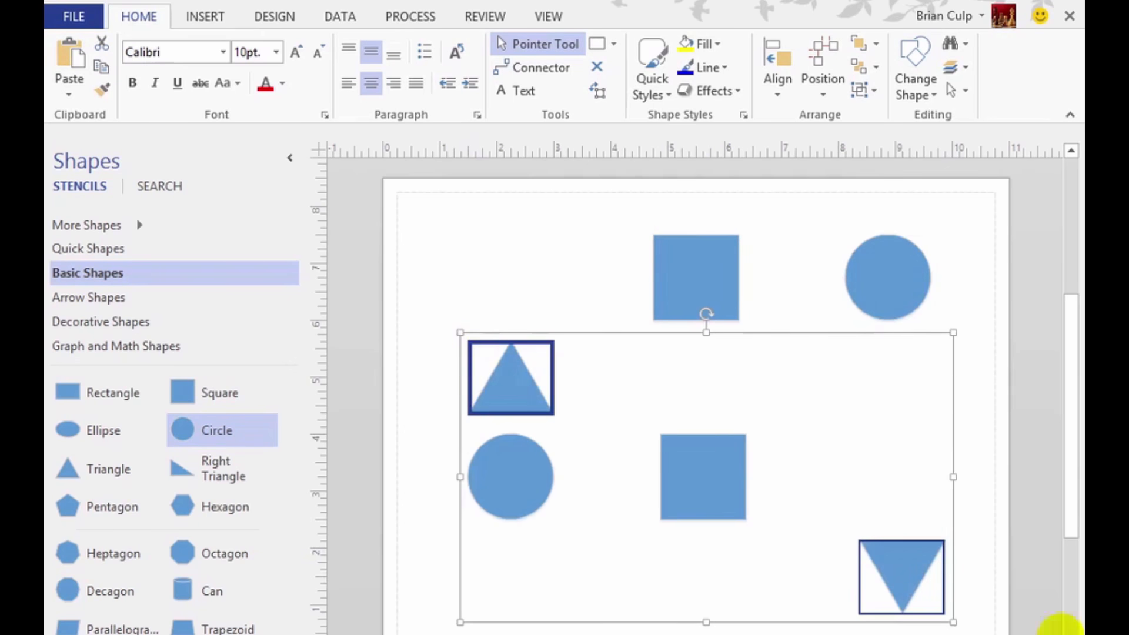
pyautogui.hotkey('ctrl', 'z')
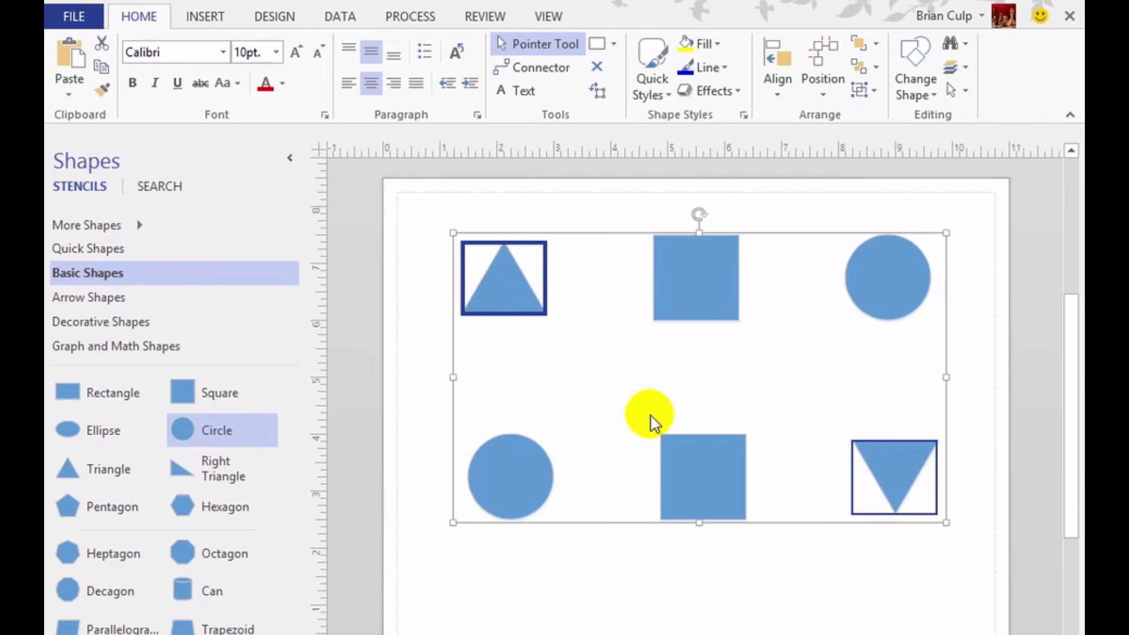
# - Clear the selection, switch to Lasso Select, and draw a lasso around both triangles and the upper square
pyautogui.click(659, 571)
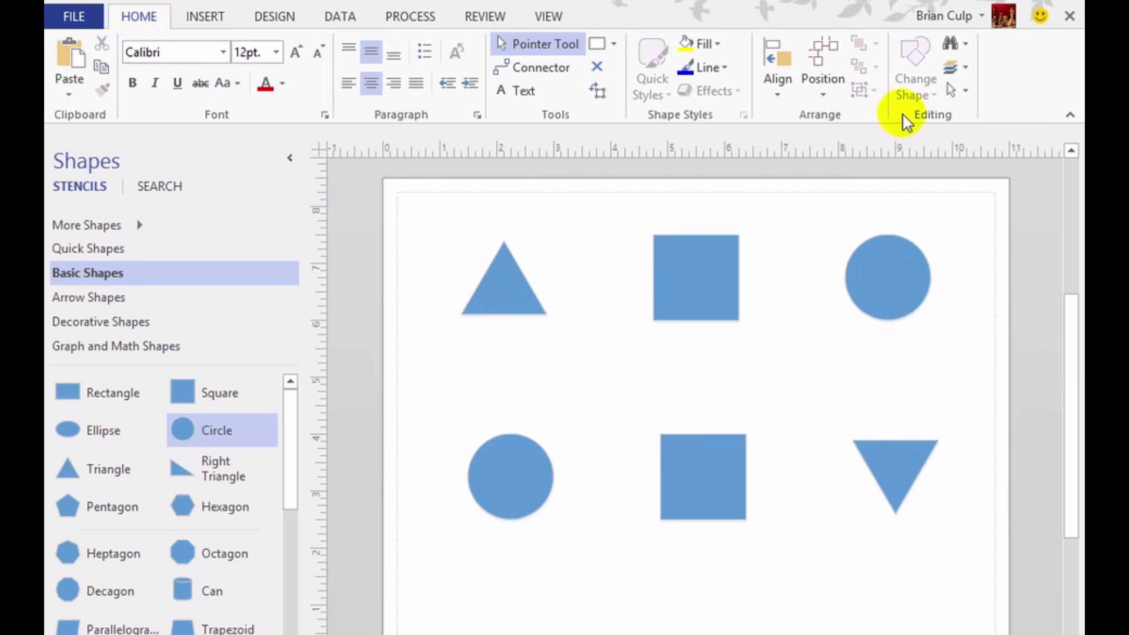
pyautogui.click(967, 91)
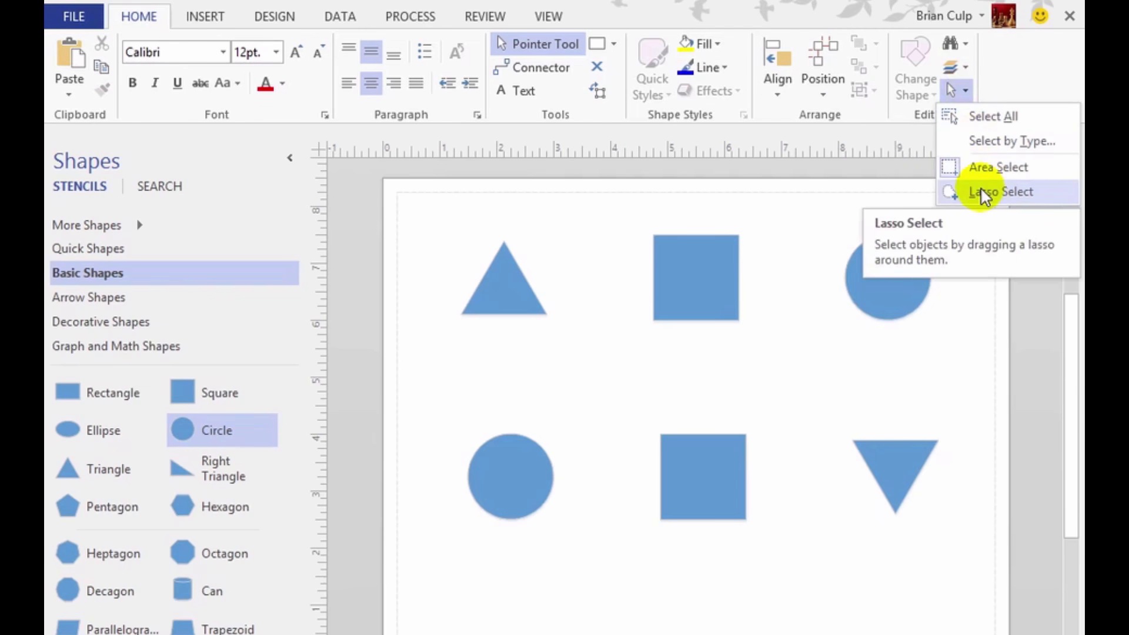
pyautogui.click(963, 192)
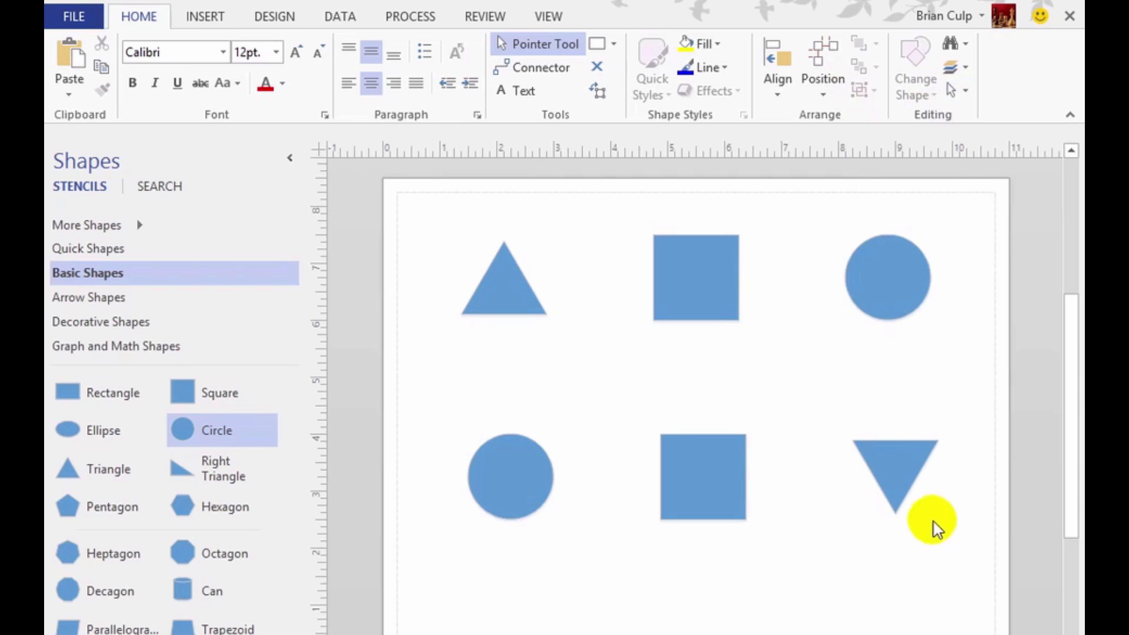
pyautogui.moveTo(925, 533)
pyautogui.mouseDown()
pyautogui.moveTo(963, 469)
pyautogui.moveTo(963, 423)
pyautogui.moveTo(855, 370)
pyautogui.moveTo(769, 284)
pyautogui.moveTo(728, 214)
pyautogui.moveTo(600, 198)
pyautogui.moveTo(445, 241)
pyautogui.moveTo(459, 342)
pyautogui.moveTo(758, 400)
pyautogui.moveTo(830, 504)
pyautogui.moveTo(894, 542)
pyautogui.moveTo(952, 520)
pyautogui.moveTo(948, 530)
pyautogui.mouseUp()
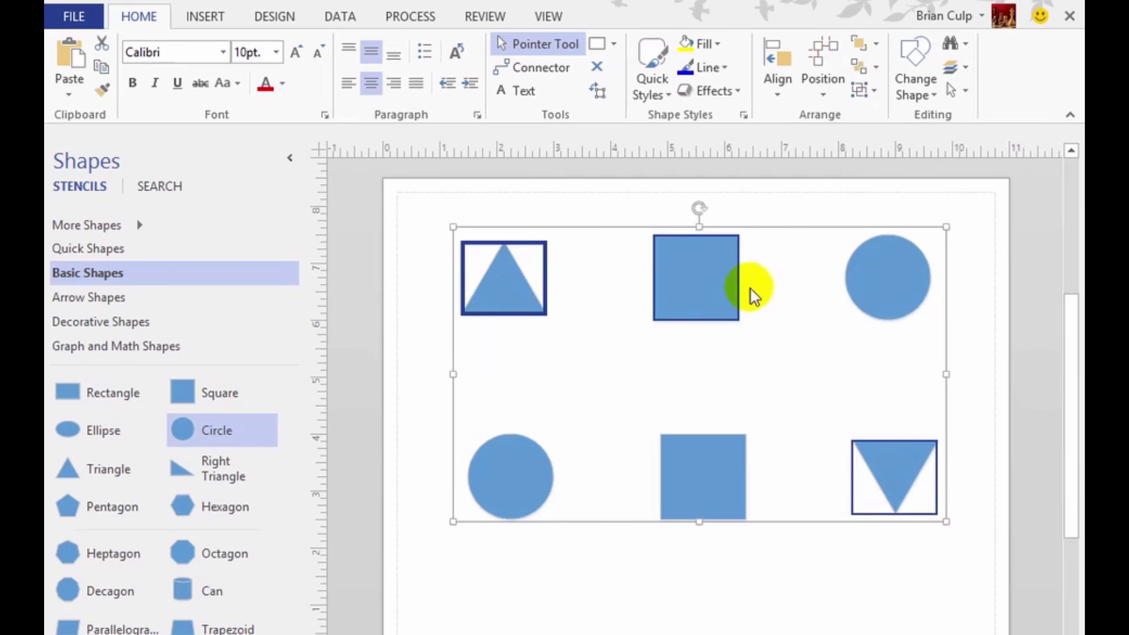